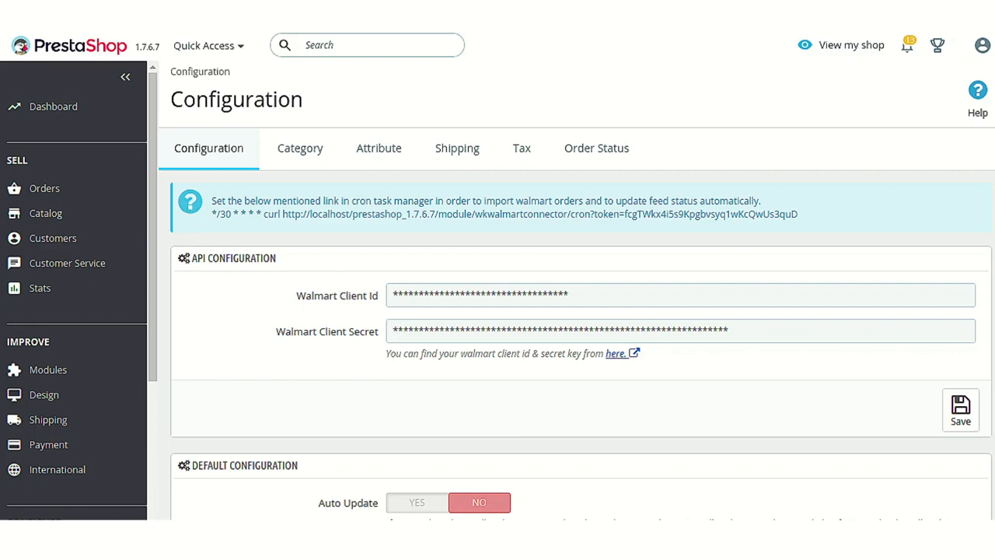
# Step: Switch to the Walmart Developer Portal and open the Marketplace login for the account
pyautogui.click(238, 23)
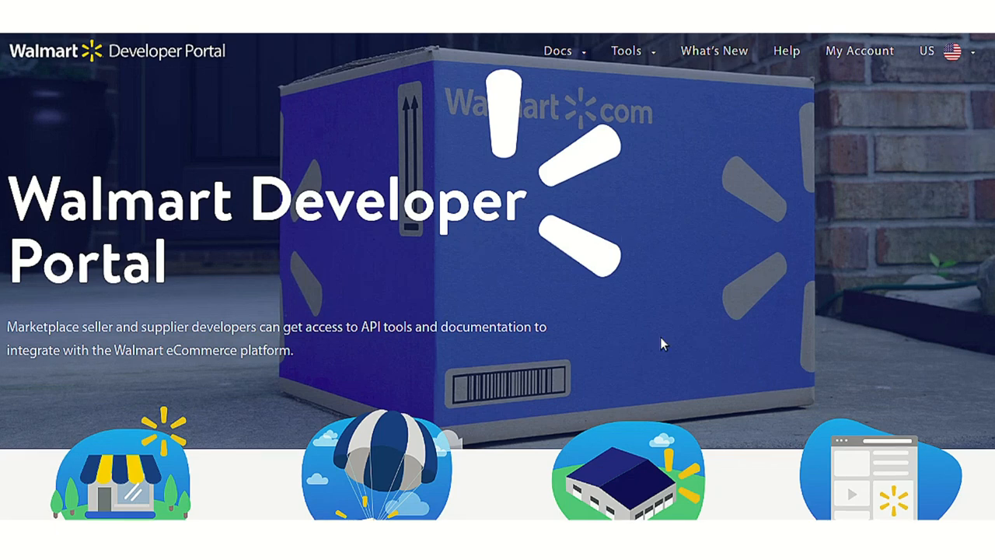
pyautogui.click(873, 54)
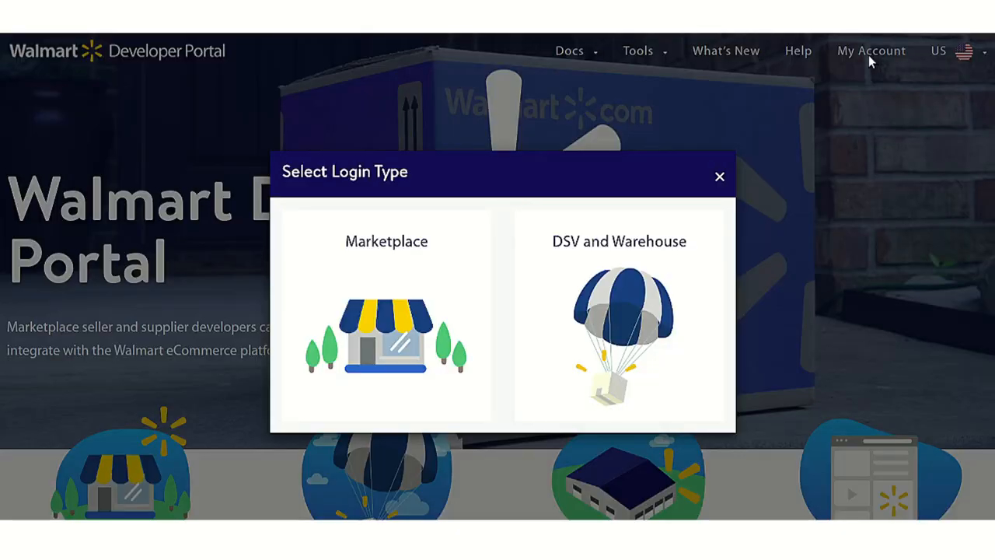
pyautogui.click(392, 354)
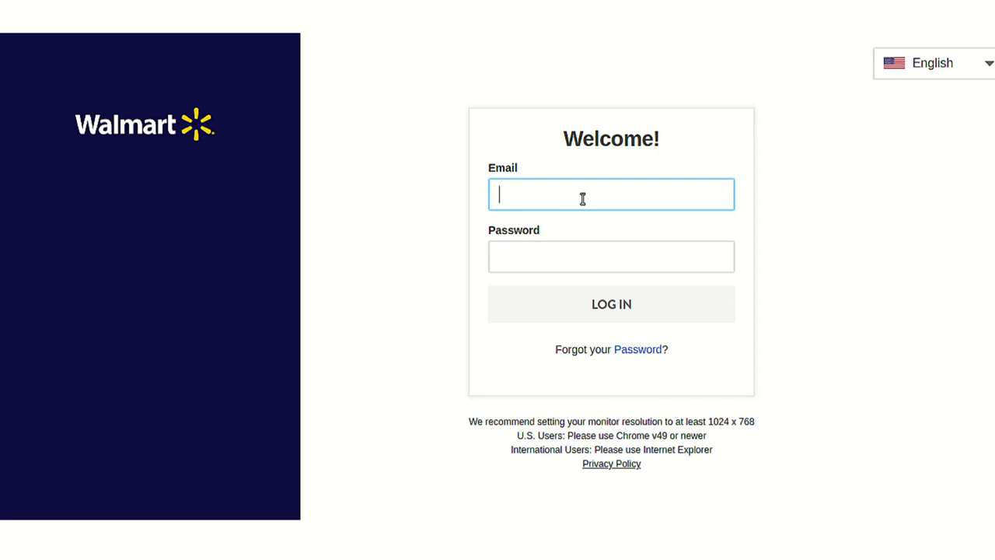
# Step: Log in with the account e-mail and password, and open the Sandbox Keys
pyautogui.hotkey('ctrl', 'v')
pyautogui.click(585, 266)
pyautogui.hotkey('ctrl', 'v')
pyautogui.click(627, 313)
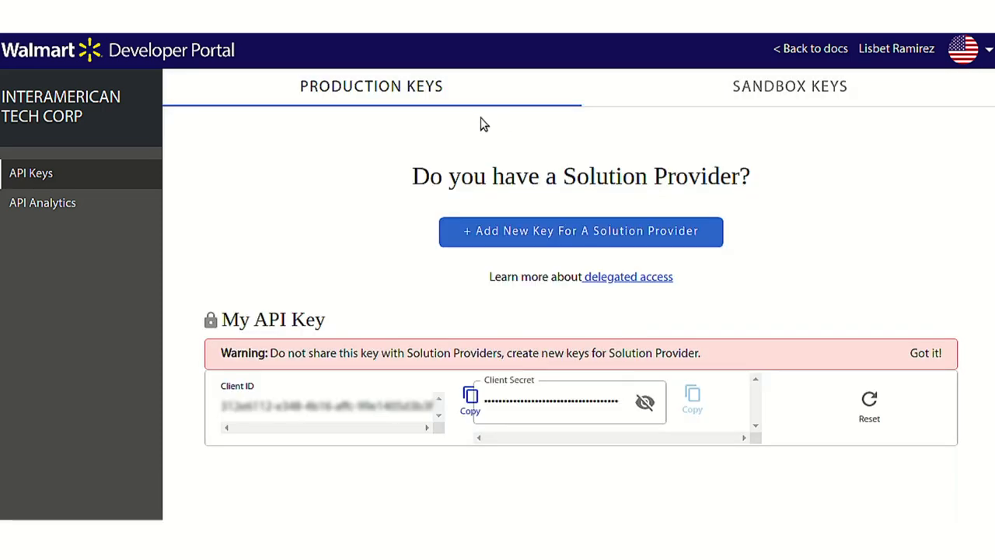
pyautogui.click(809, 92)
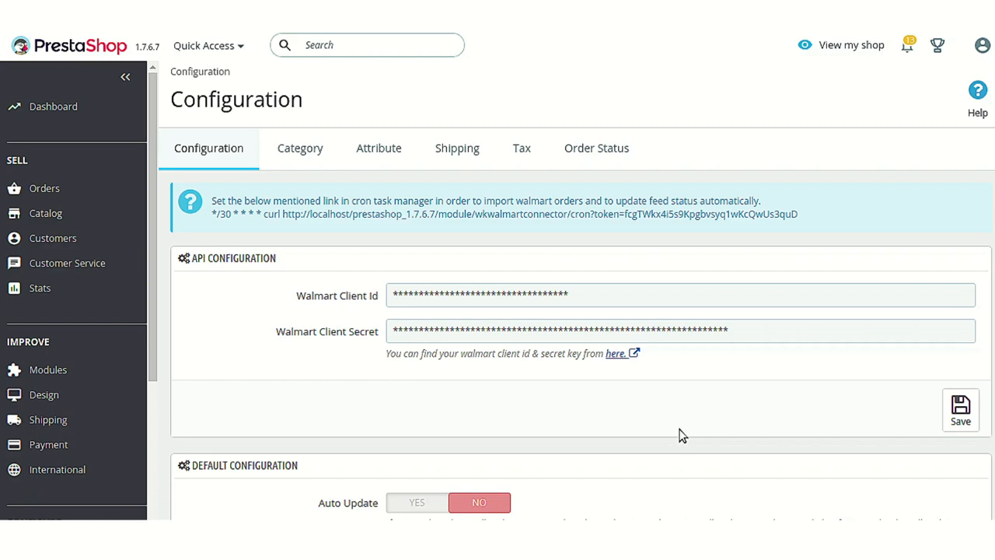
# Step: Review the Walmart connector's default configuration in PrestaShop, including the product ID type options, category, tax, payment method, order status and cancellation reason
pyautogui.scroll(-3, 679, 435)
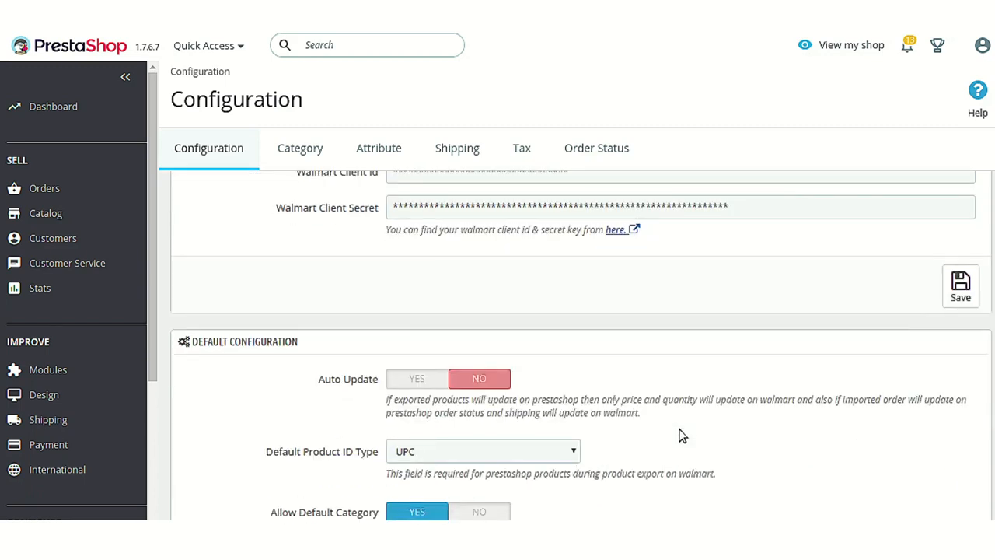
pyautogui.scroll(-4, 679, 435)
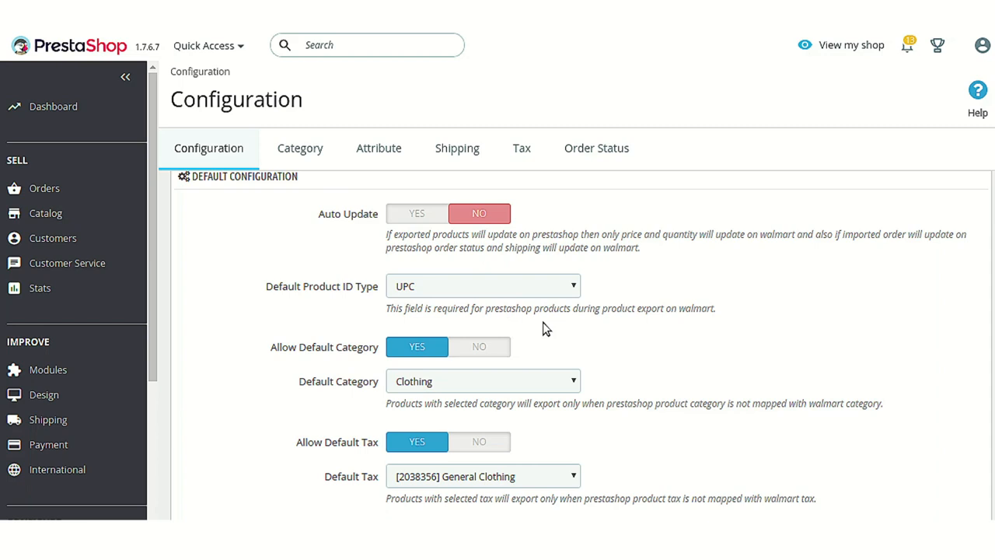
pyautogui.click(552, 292)
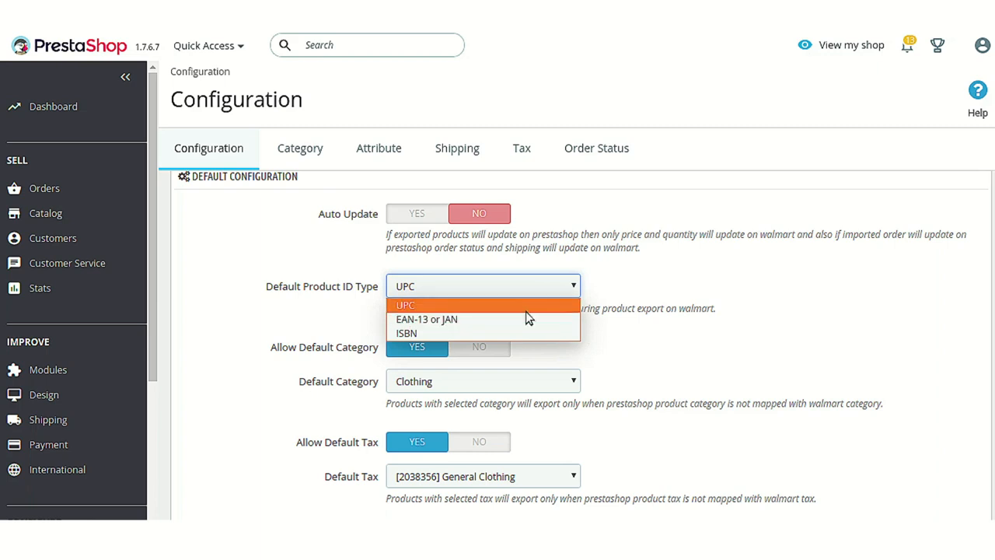
pyautogui.click(638, 314)
pyautogui.scroll(-3, 545, 353)
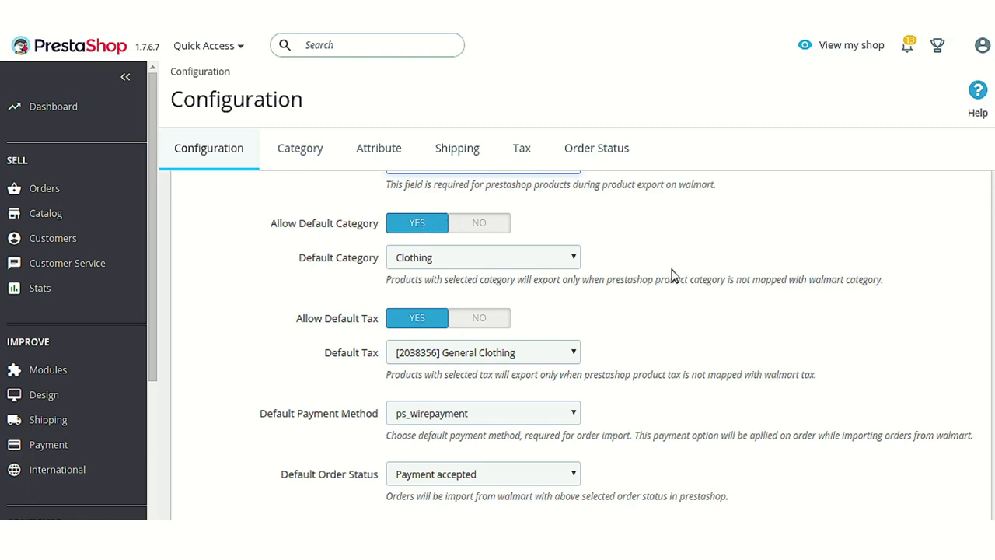
pyautogui.scroll(-3, 673, 275)
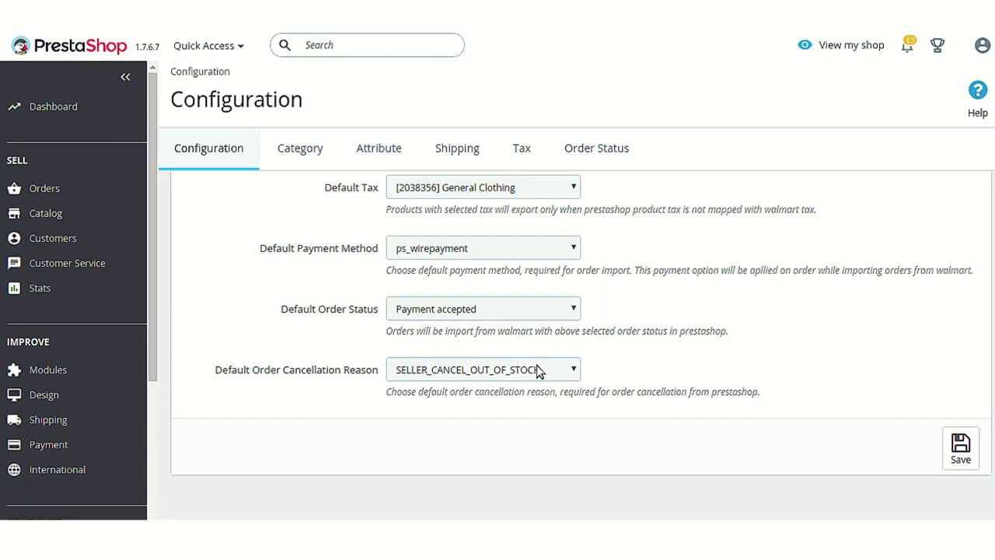
pyautogui.scroll(1, 664, 424)
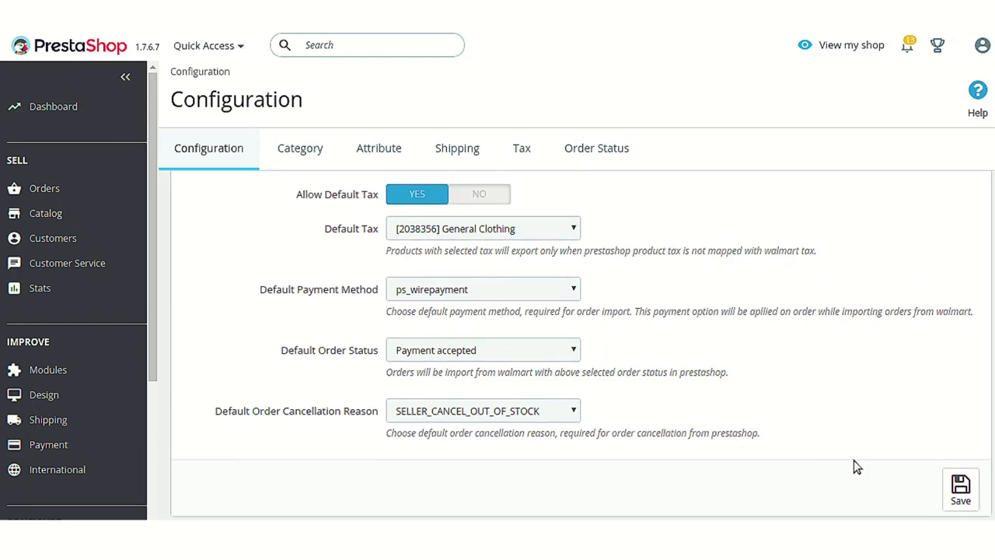
pyautogui.scroll(1, 831, 458)
pyautogui.scroll(3, 830, 458)
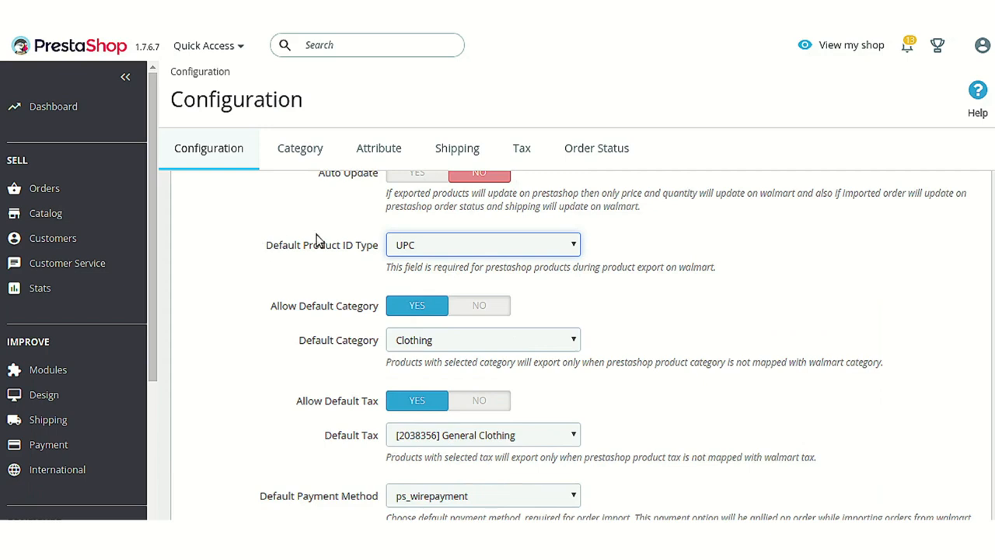
pyautogui.scroll(5, 322, 238)
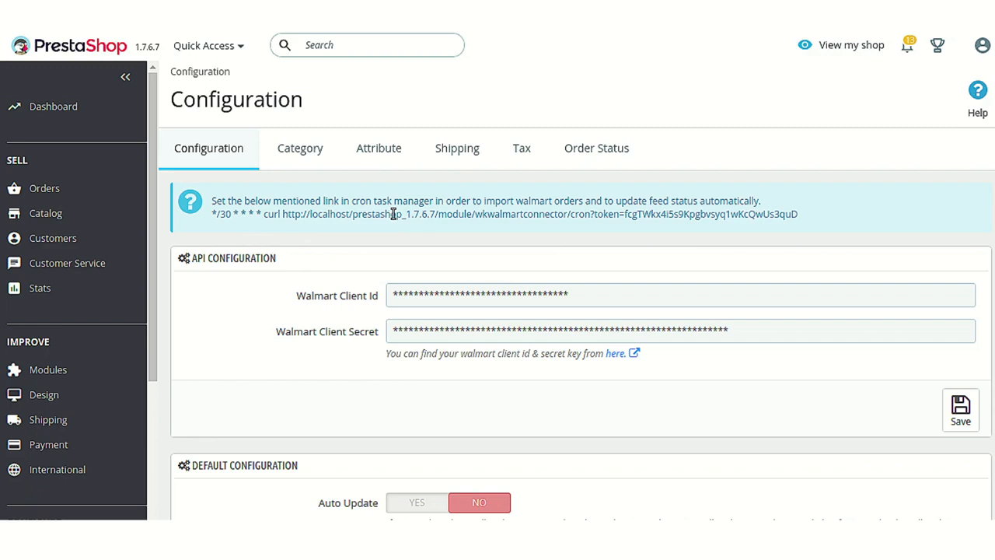
# Step: Open the Walmart category mapping form, expand all PrestaShop categories and select Men under Clothes
pyautogui.click(307, 155)
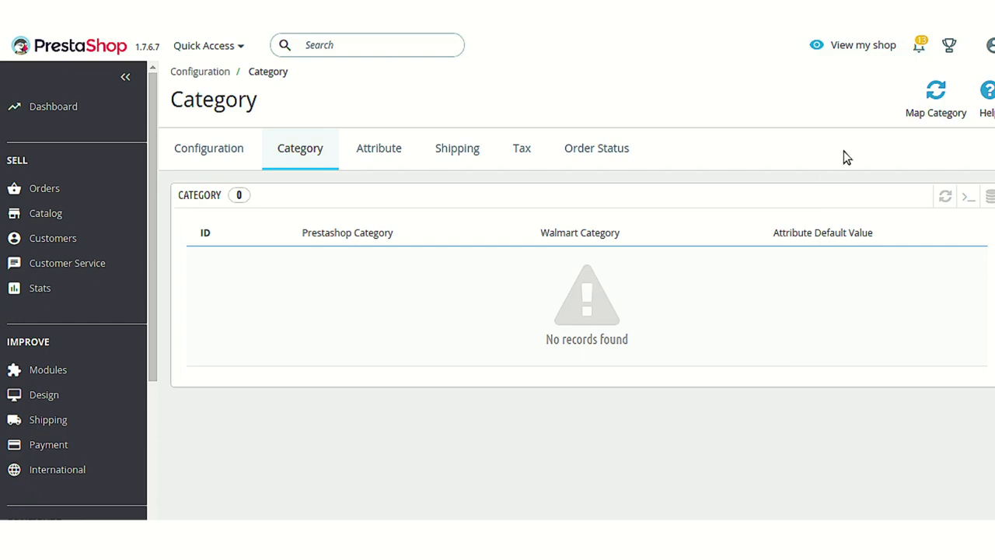
pyautogui.click(930, 98)
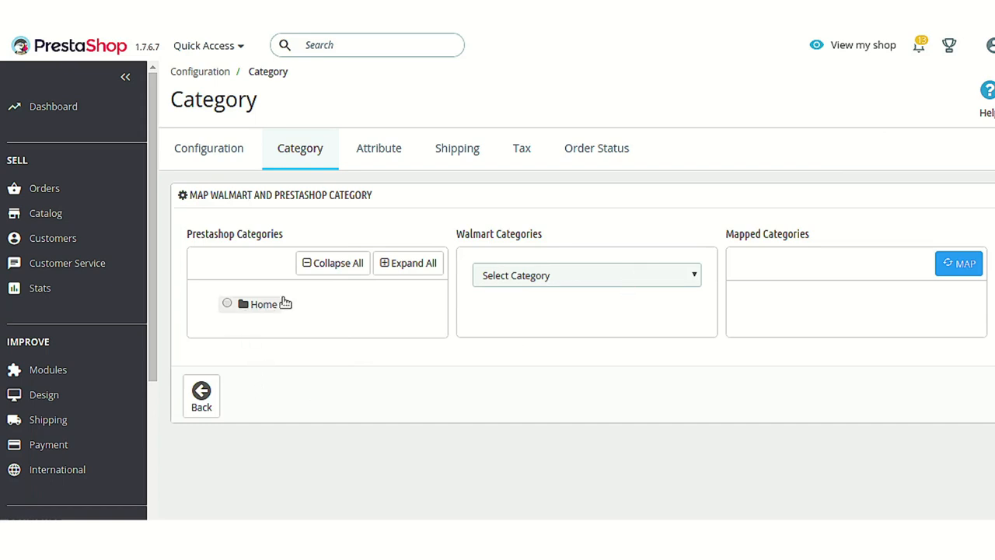
pyautogui.click(391, 271)
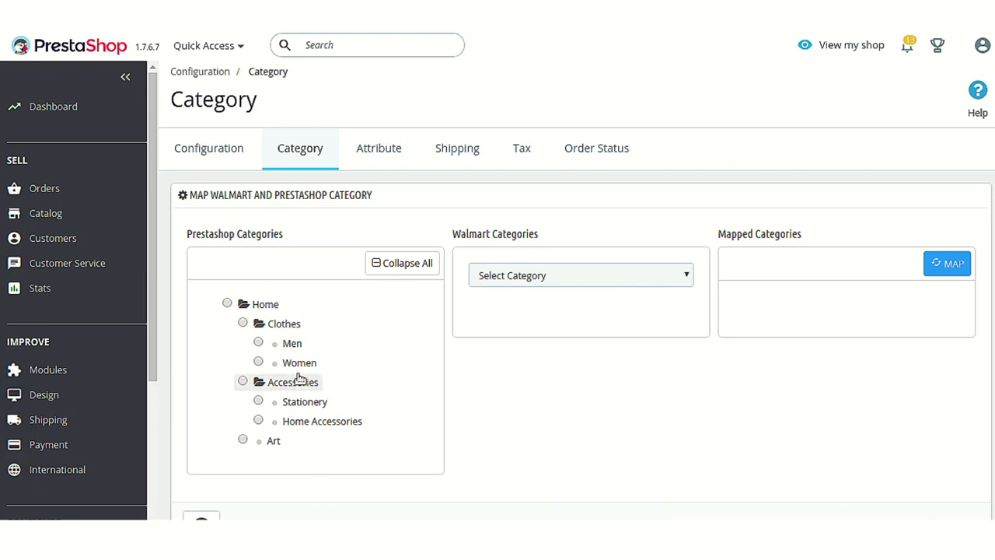
pyautogui.click(258, 343)
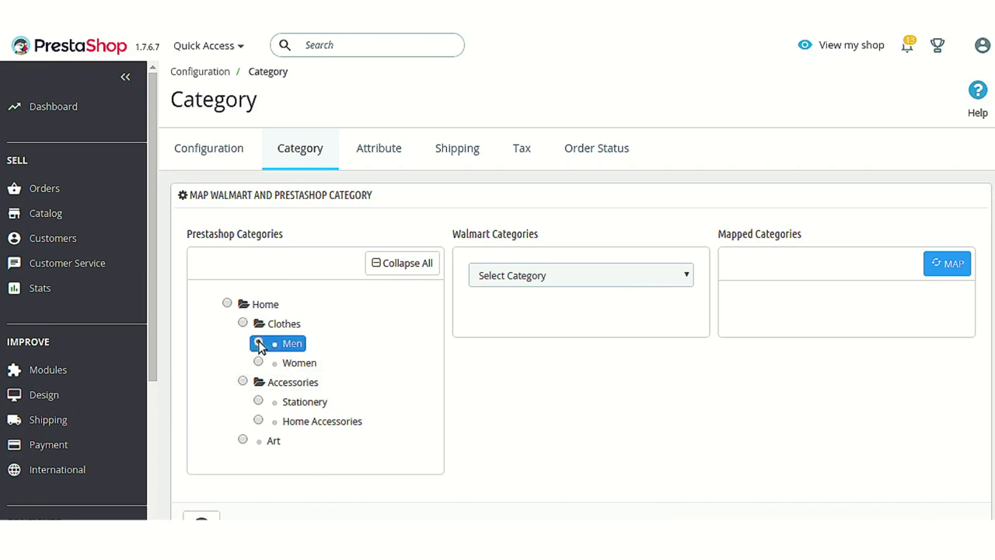
# Step: Choose Video Projectors as the Walmart category for the Men category
pyautogui.click(652, 278)
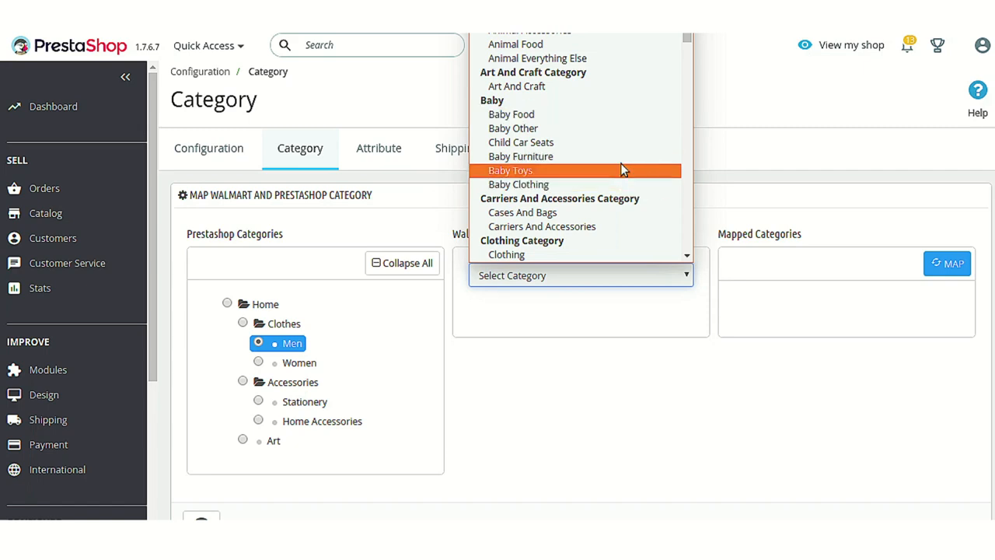
pyautogui.scroll(-6, 622, 160)
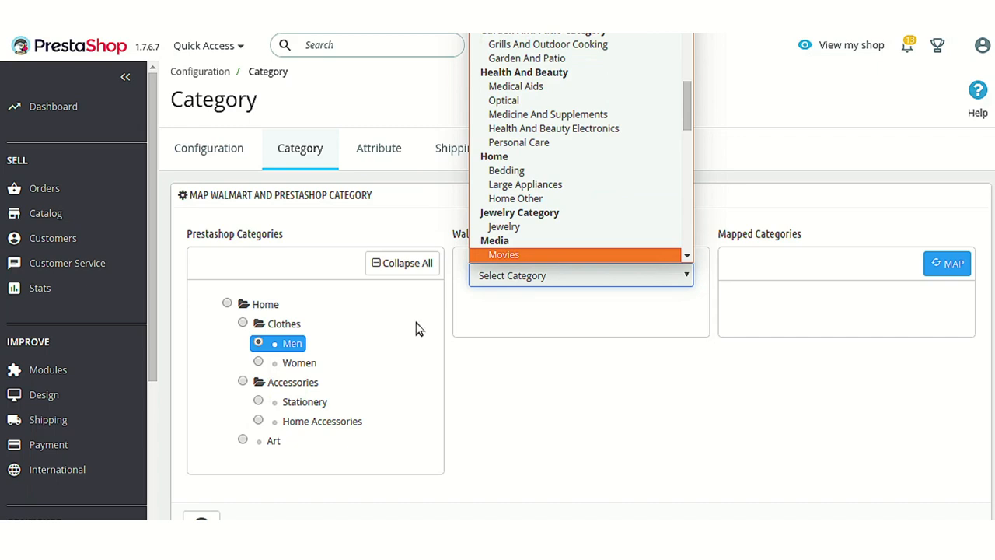
pyautogui.scroll(2, 644, 194)
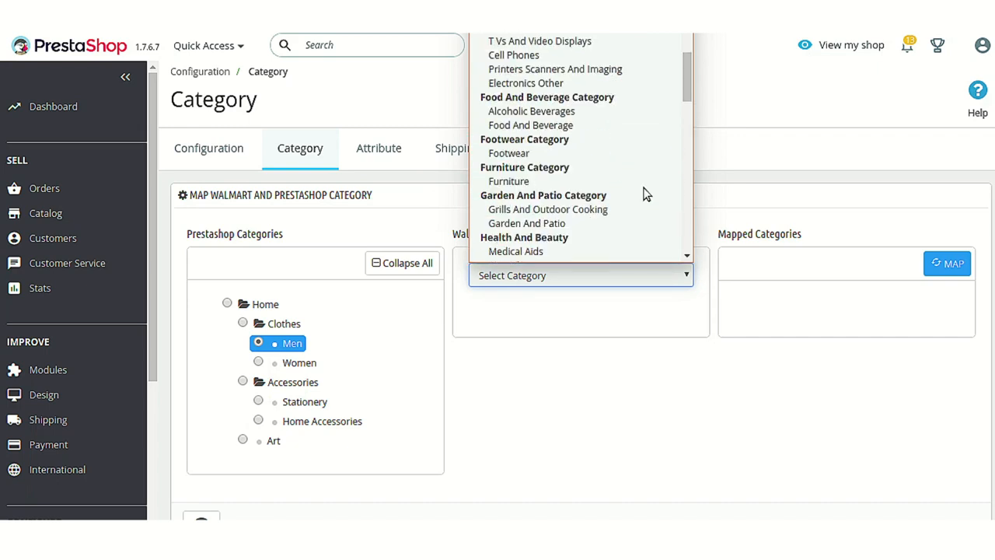
pyautogui.scroll(1, 644, 194)
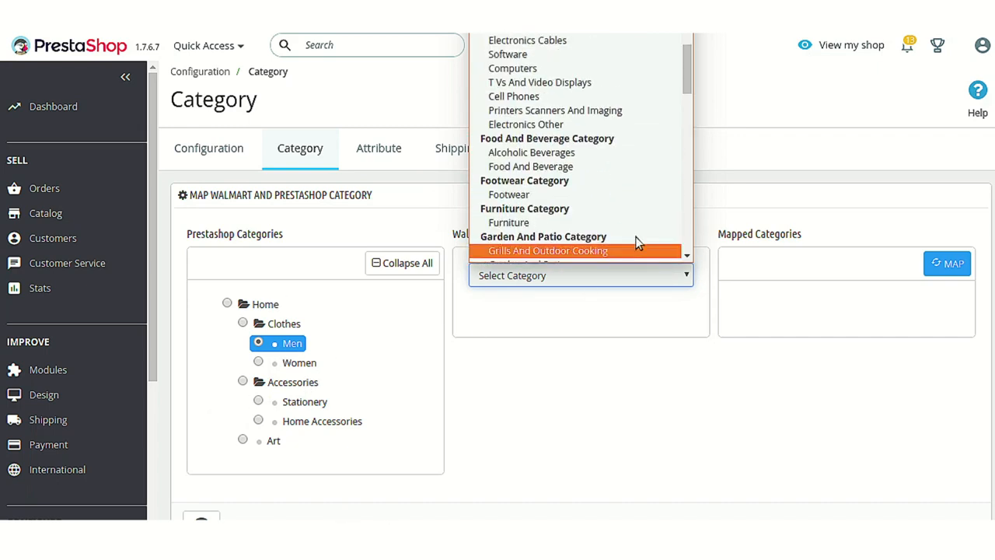
pyautogui.scroll(4, 640, 235)
pyautogui.click(601, 166)
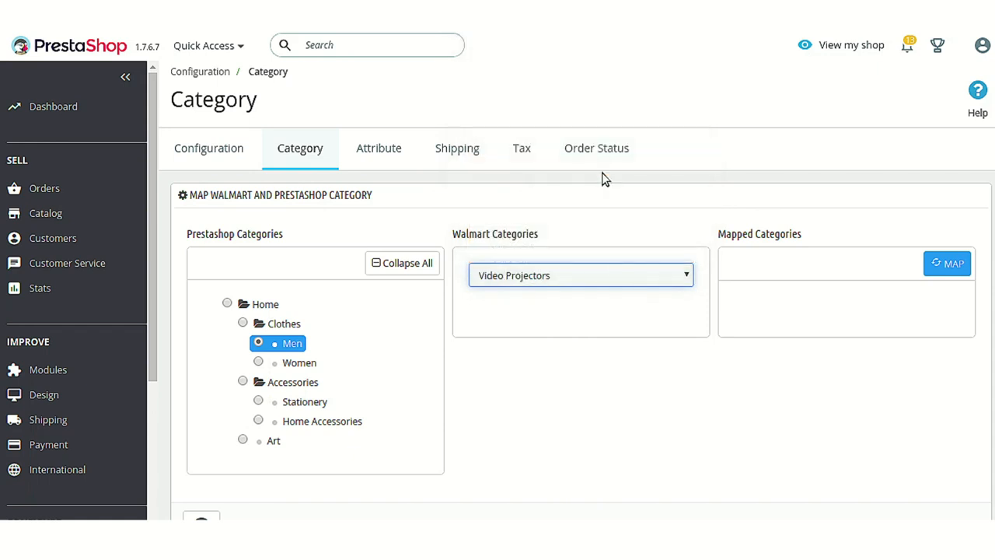
# Step: Examine the required default attributes for Video Projectors, including the available Brand options
pyautogui.scroll(-1, 633, 289)
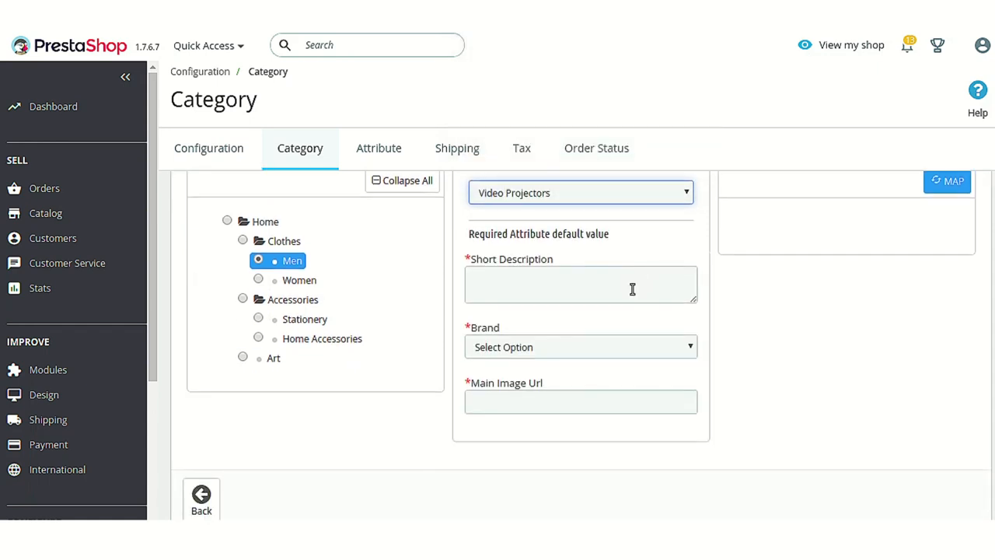
pyautogui.click(533, 287)
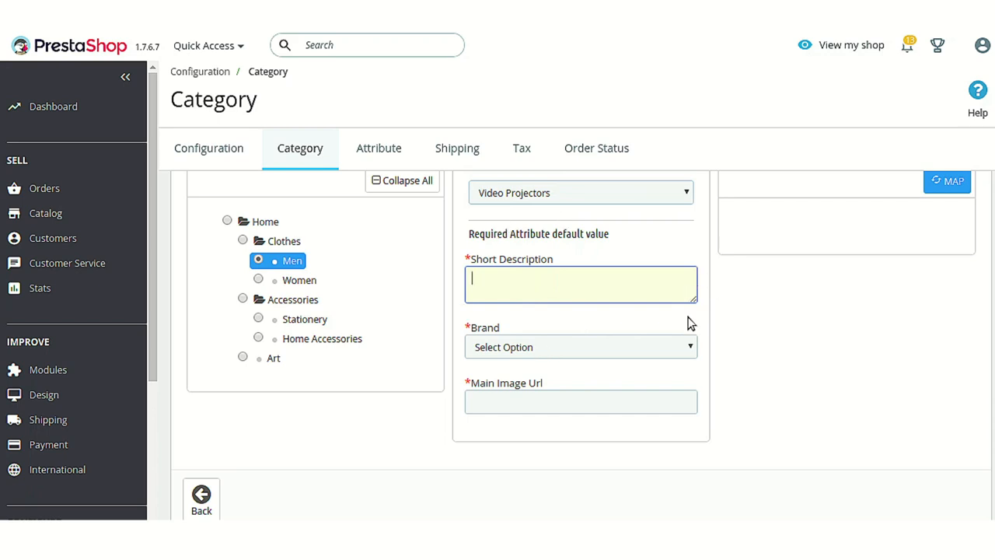
pyautogui.click(657, 349)
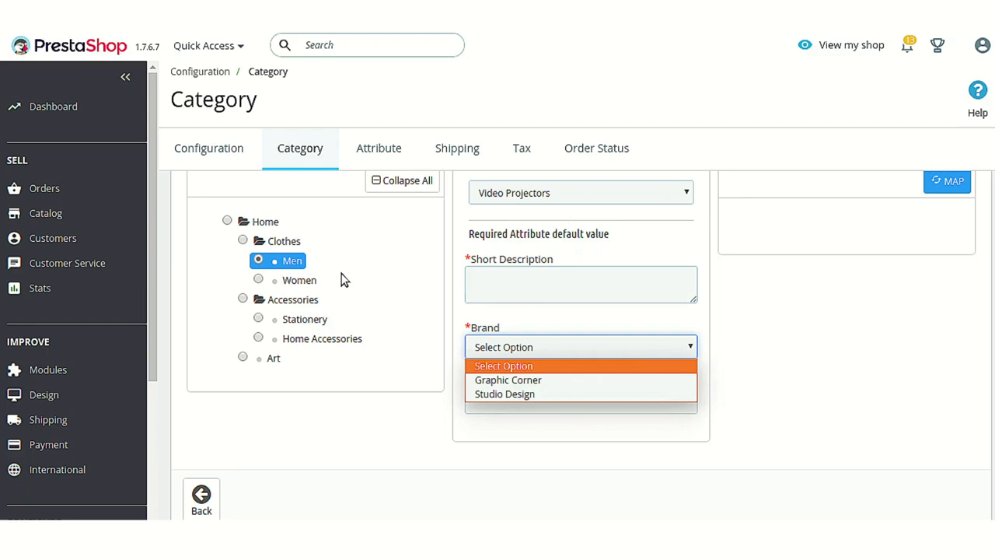
pyautogui.click(571, 196)
# Step: Set the Walmart category for the Men category to Clothing
pyautogui.click(572, 195)
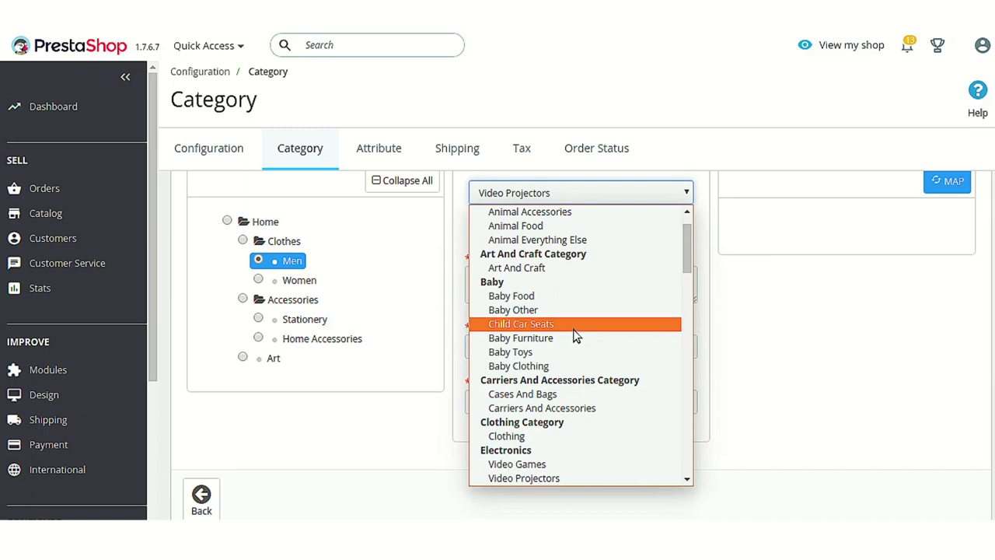
pyautogui.scroll(-3, 573, 329)
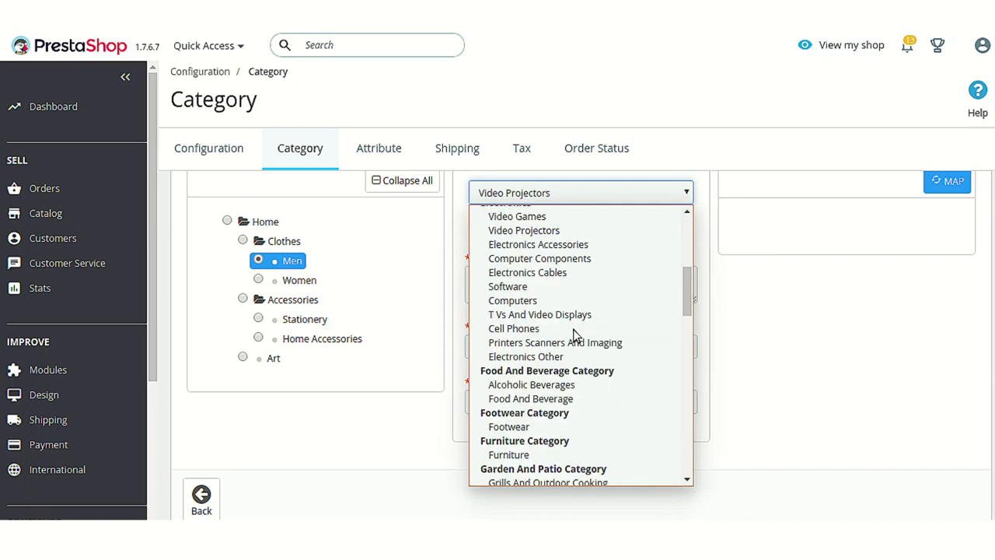
pyautogui.scroll(-3, 573, 329)
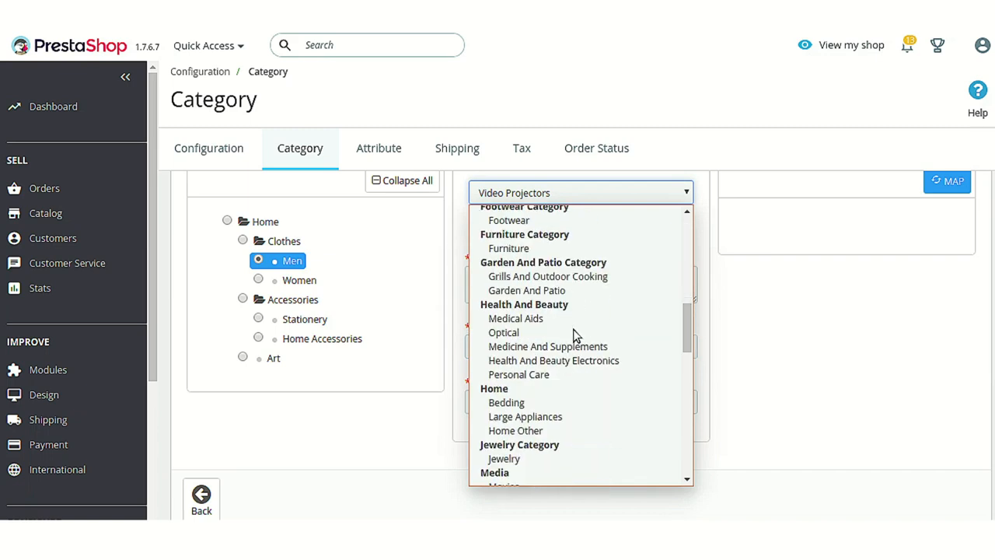
pyautogui.scroll(-3, 576, 334)
pyautogui.scroll(-3, 576, 334)
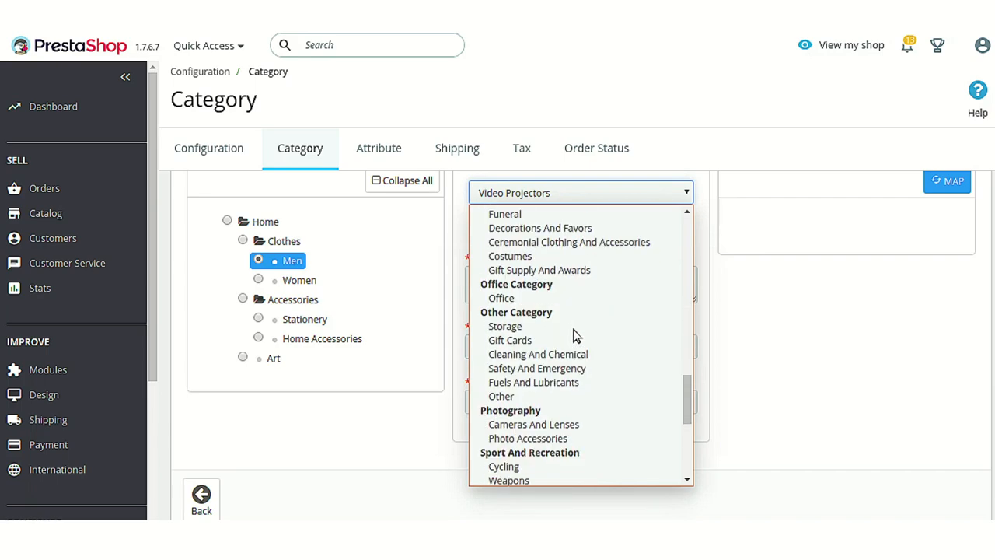
pyautogui.scroll(-3, 573, 329)
pyautogui.scroll(-3, 575, 335)
pyautogui.scroll(12, 573, 329)
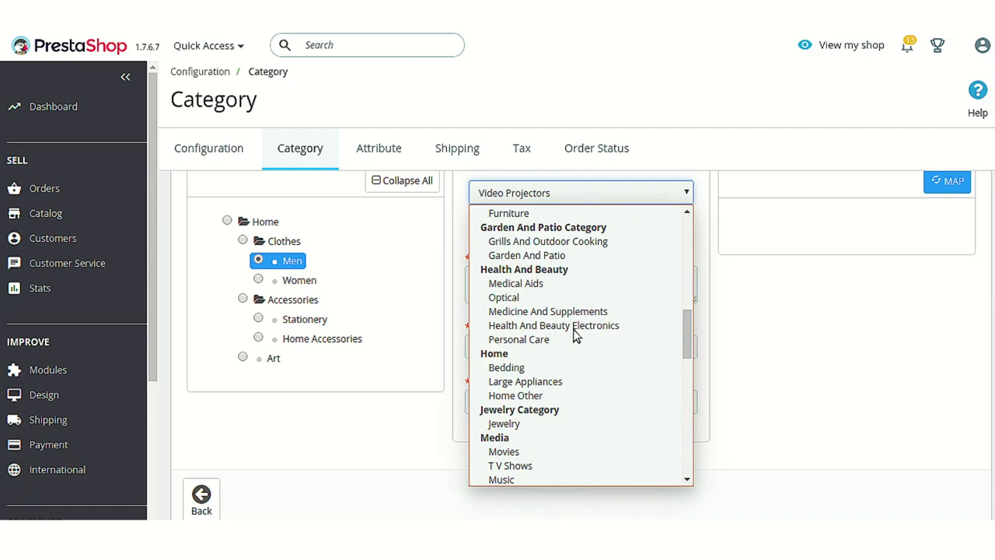
pyautogui.scroll(6, 573, 329)
pyautogui.scroll(3, 575, 335)
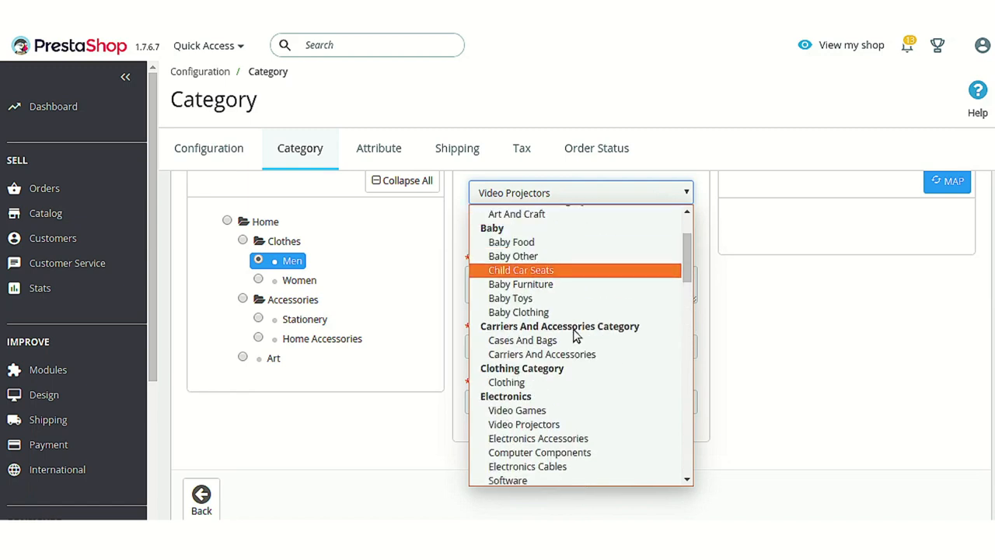
pyautogui.press('c')
pyautogui.press('c')
pyautogui.press('c')
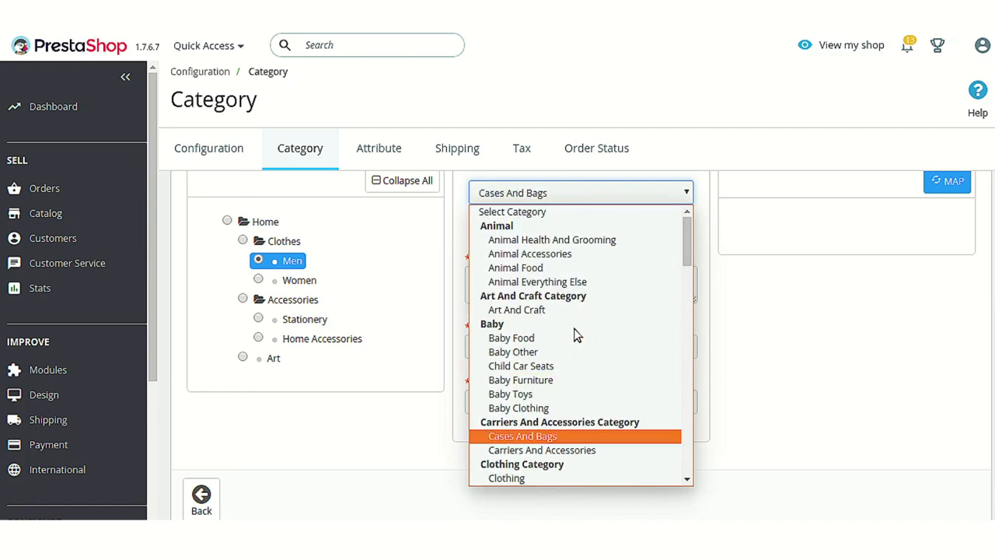
pyautogui.scroll(-2, 578, 366)
pyautogui.scroll(-2, 578, 364)
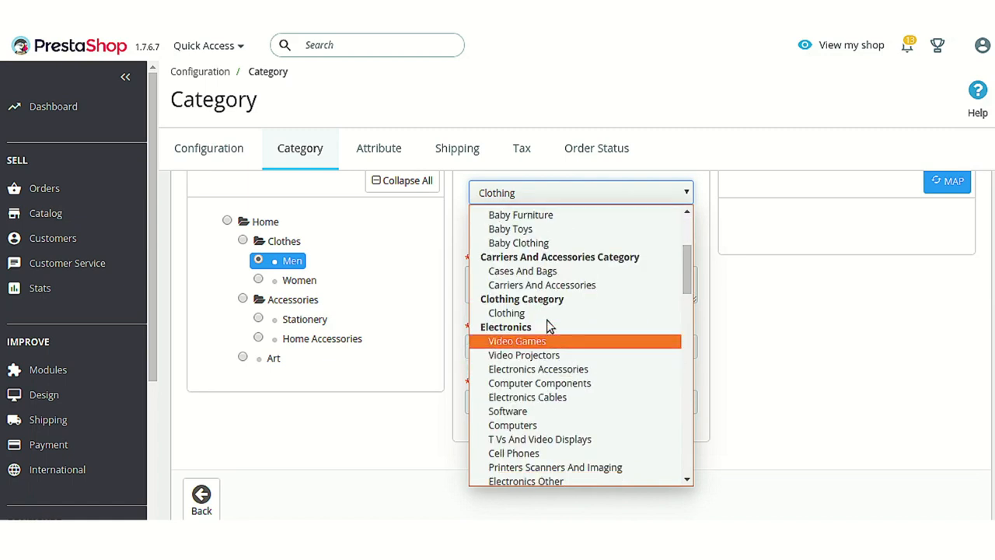
pyautogui.click(547, 314)
pyautogui.click(653, 247)
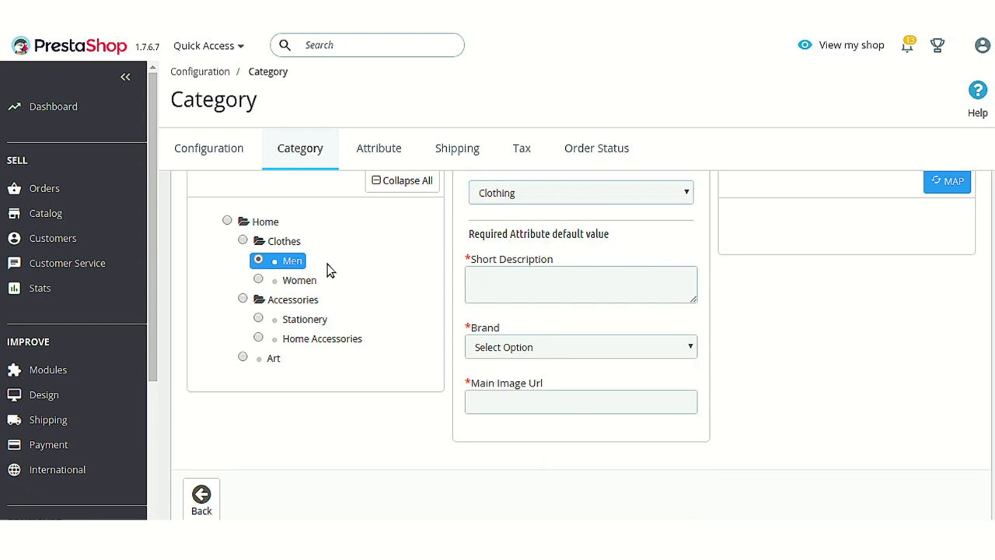
# Step: Examine the required Short Description, Brand and Main Image Url defaults for Clothing and return to the category mapping list
pyautogui.click(600, 276)
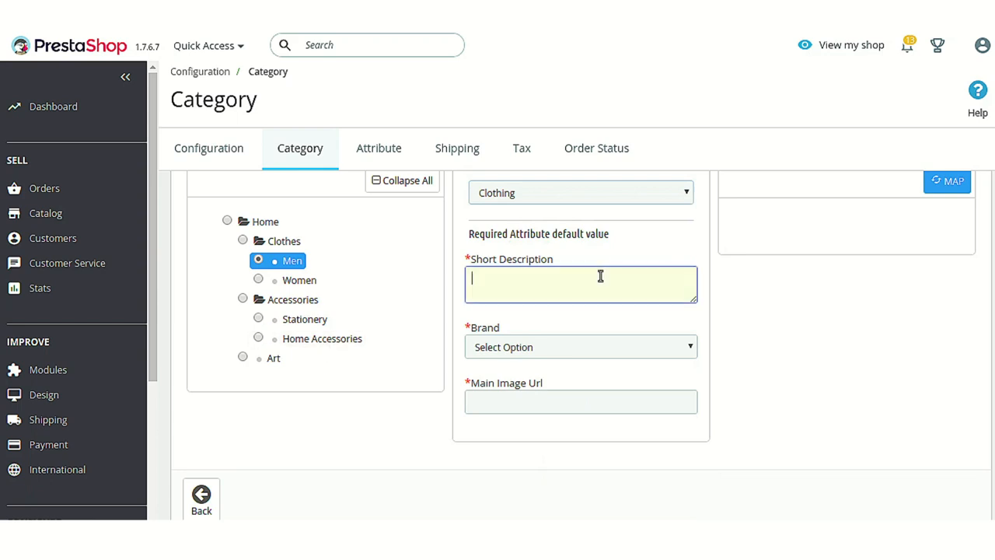
pyautogui.click(633, 352)
pyautogui.click(633, 354)
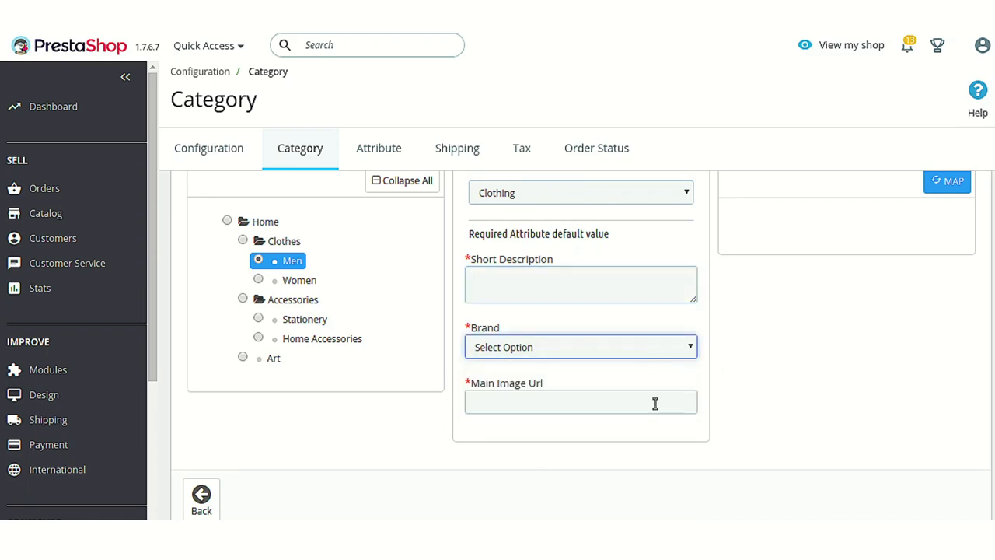
pyautogui.click(655, 403)
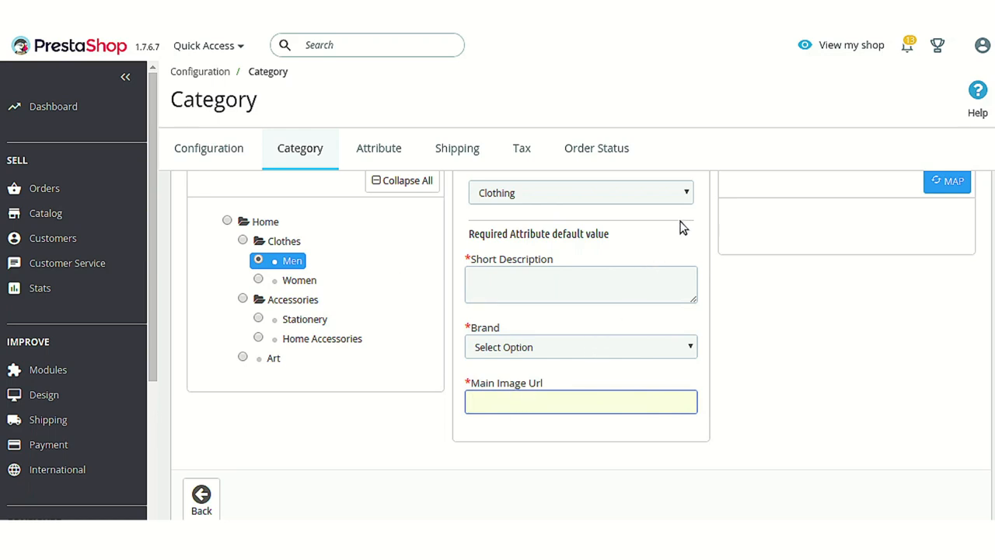
pyautogui.scroll(2, 681, 227)
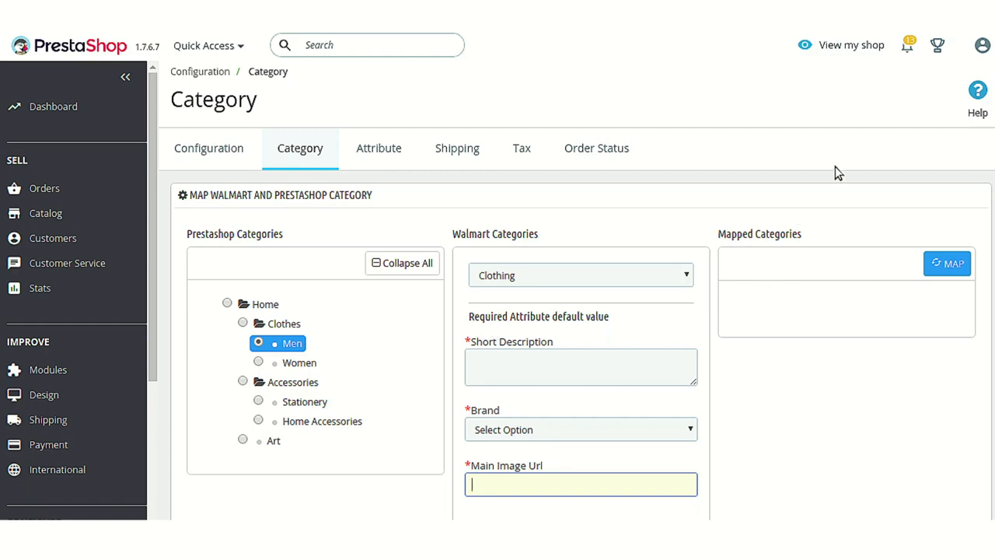
pyautogui.click(298, 148)
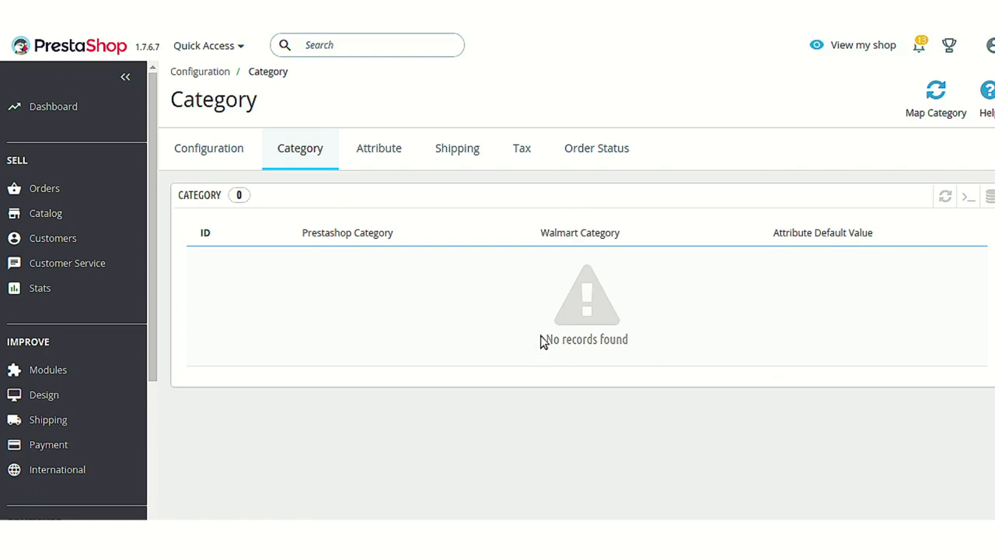
# Step: Open the Walmart attribute mapping form and select Color as the PrestaShop attribute
pyautogui.click(388, 159)
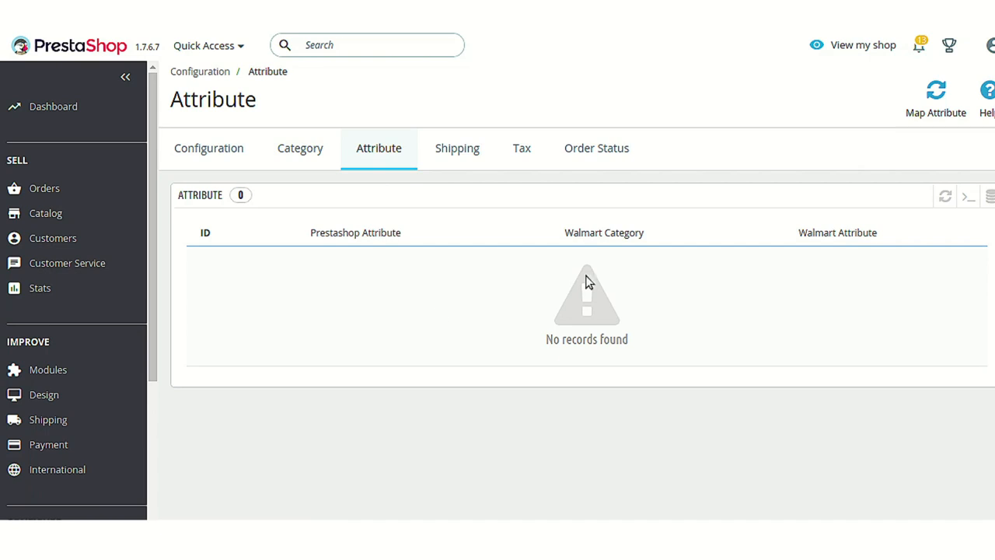
pyautogui.click(935, 103)
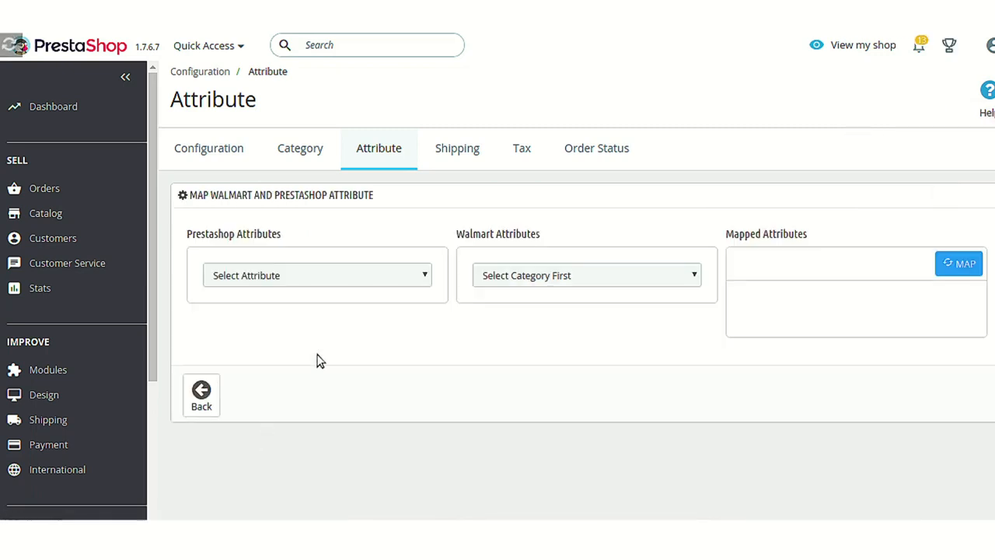
pyautogui.click(399, 280)
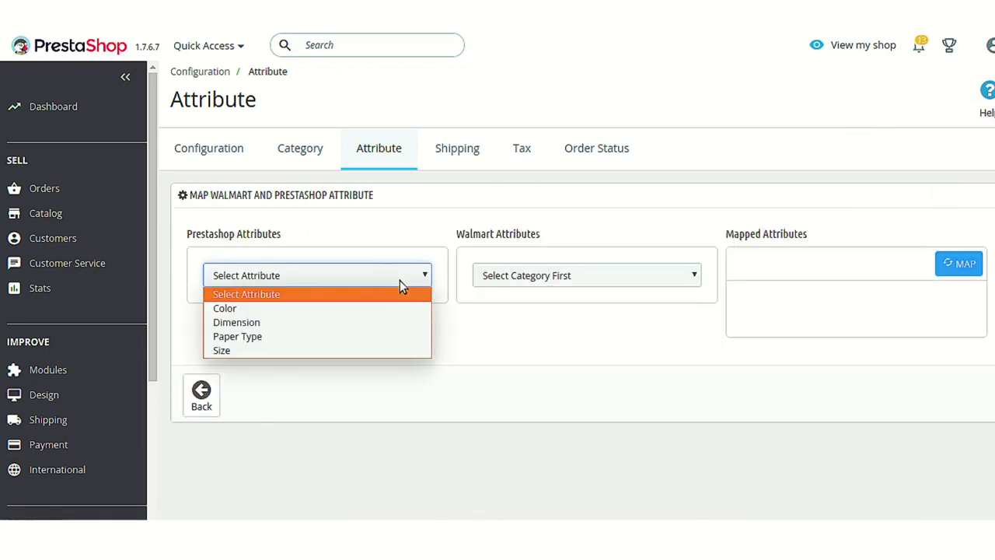
pyautogui.click(303, 309)
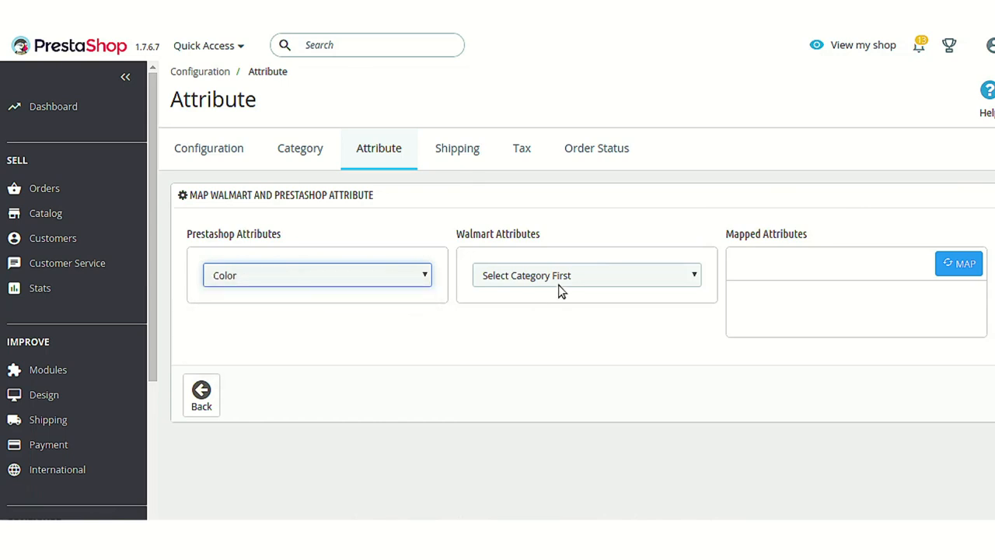
# Step: Set the Walmart category for the attribute mapping to Clothing
pyautogui.click(632, 279)
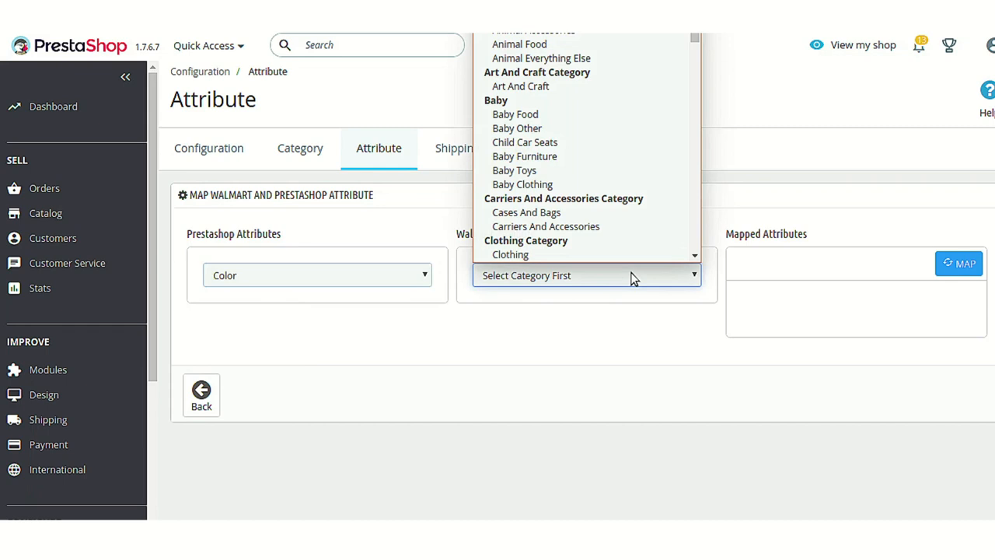
pyautogui.click(488, 314)
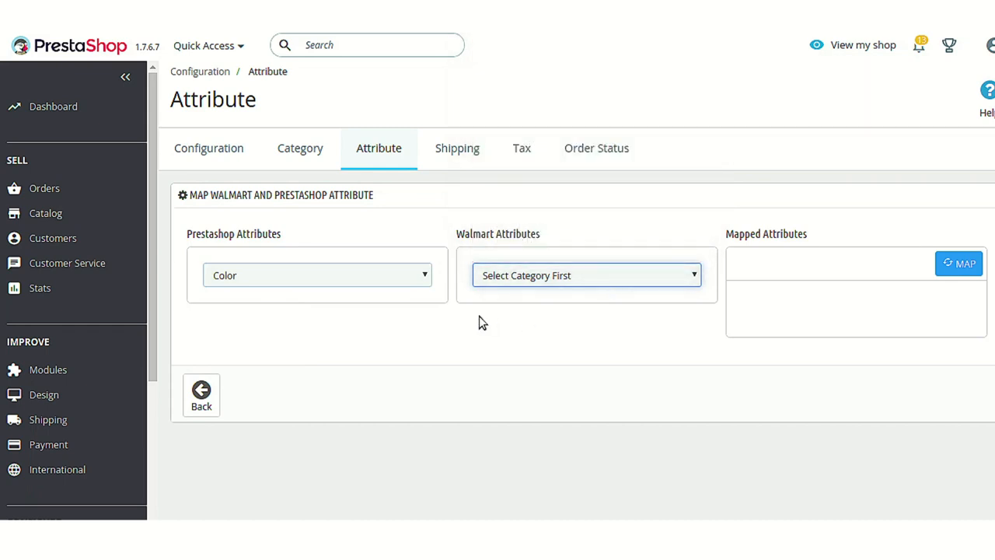
pyautogui.click(622, 284)
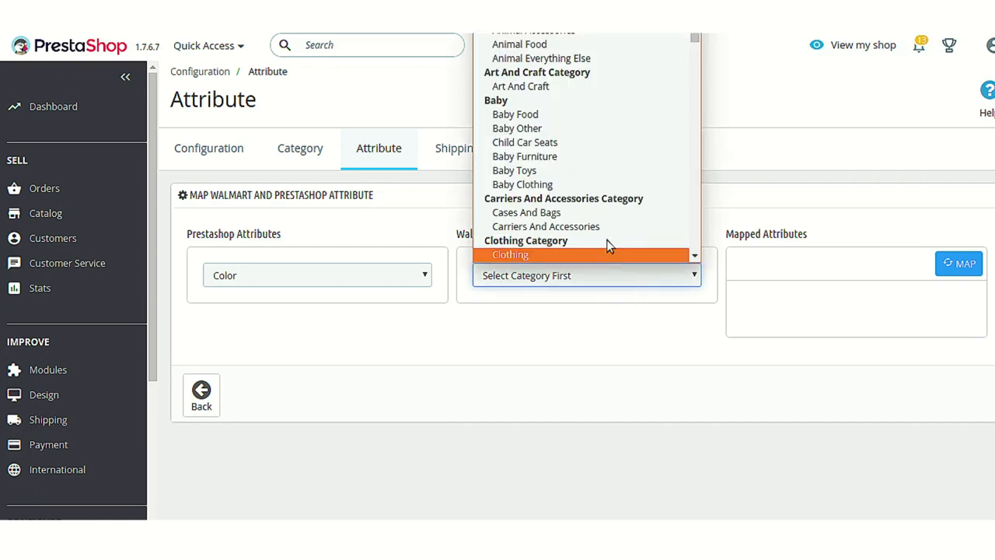
pyautogui.click(595, 255)
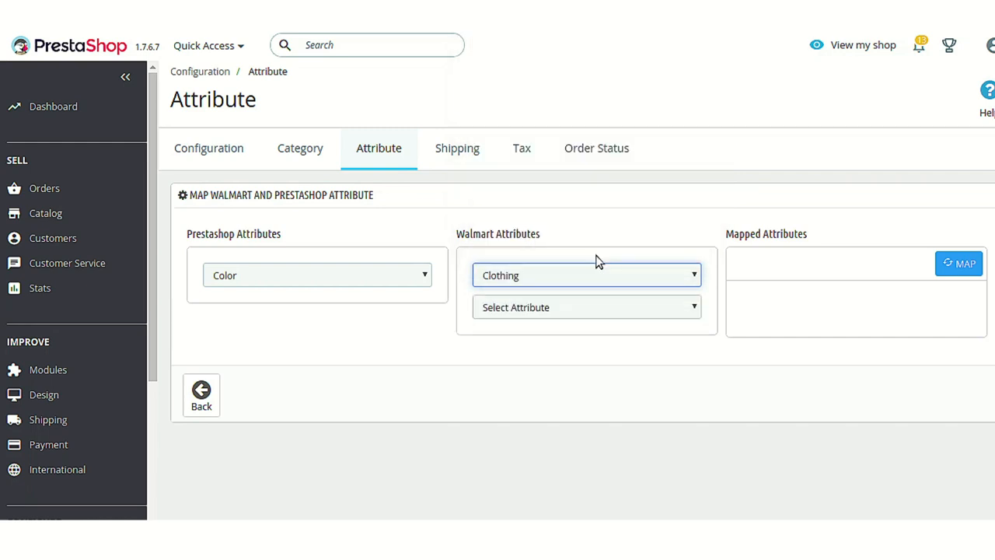
# Step: Choose Color as the Walmart attribute for Clothing and look through the other PrestaShop attributes, keeping Color selected
pyautogui.click(639, 309)
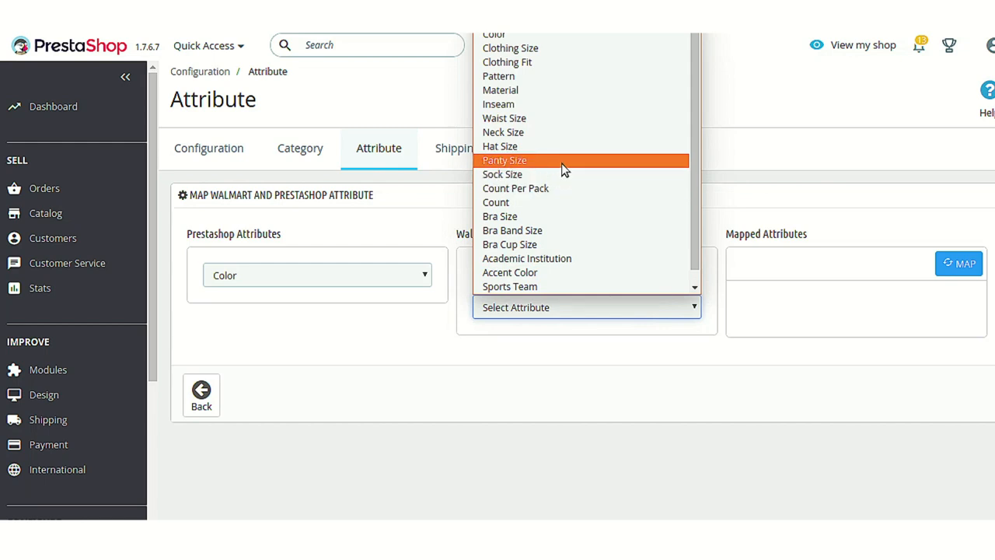
pyautogui.scroll(-1, 590, 74)
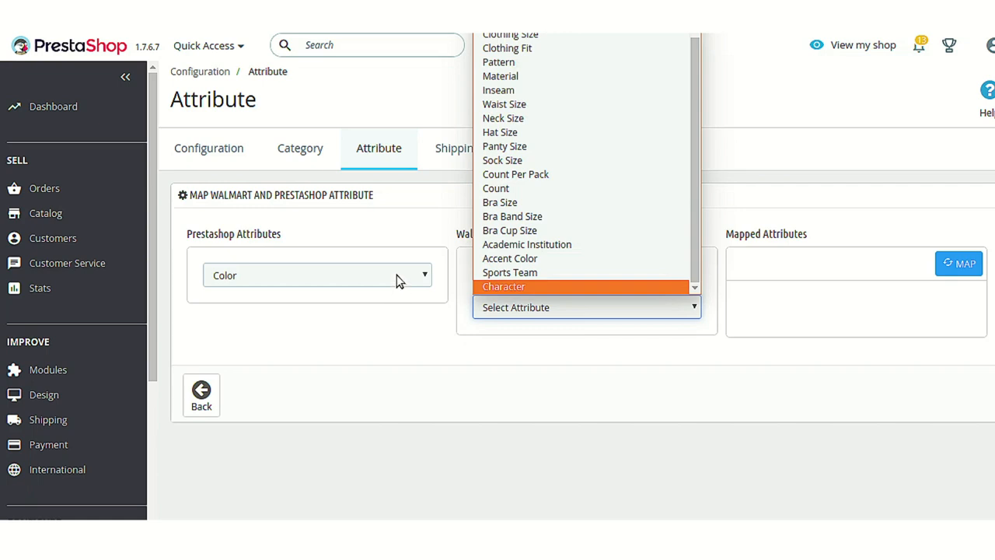
pyautogui.scroll(1, 559, 233)
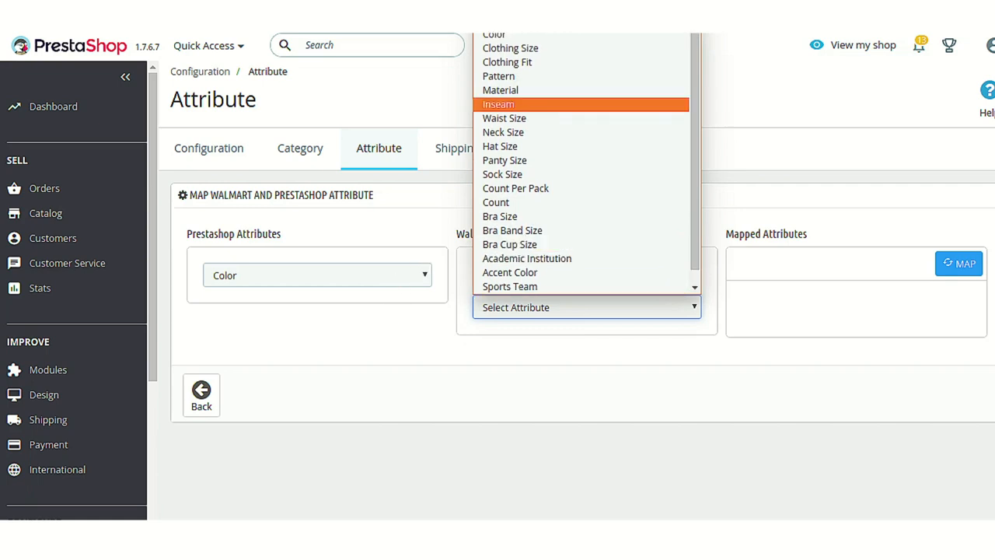
pyautogui.click(561, 35)
pyautogui.click(608, 344)
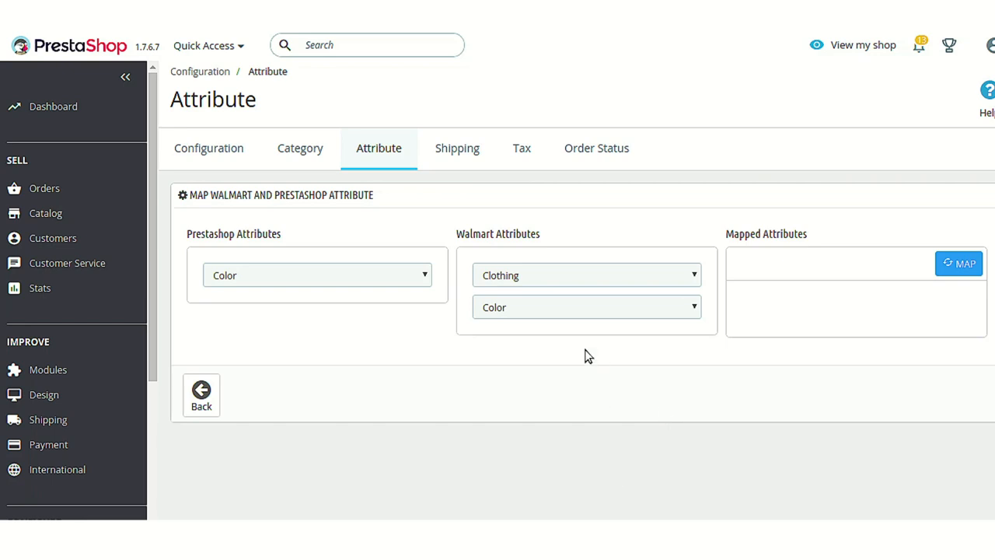
pyautogui.click(419, 279)
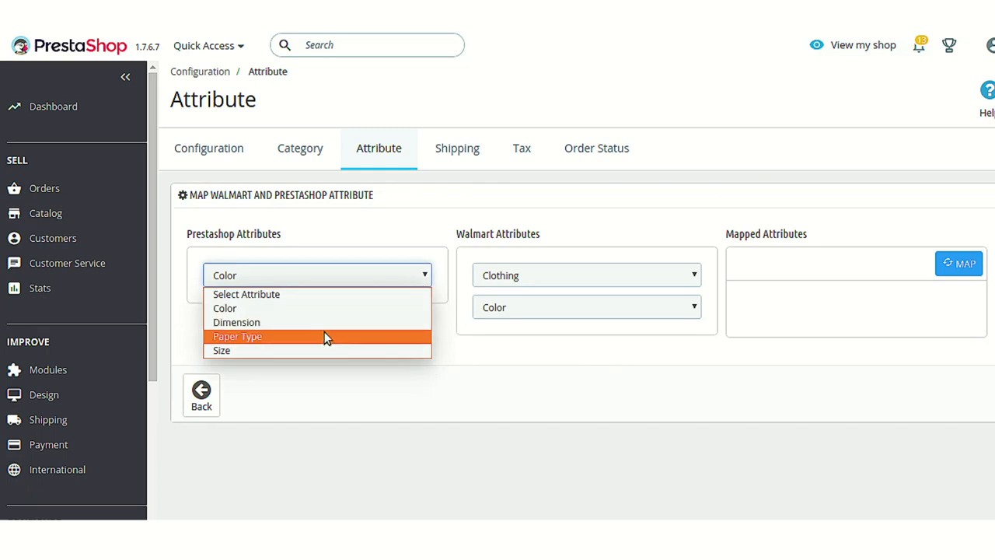
pyautogui.click(543, 354)
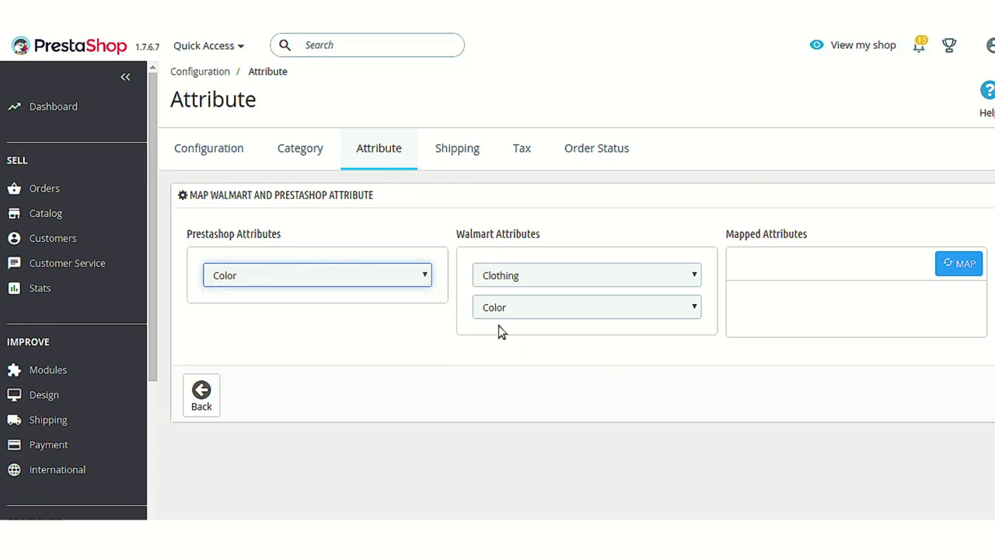
# Step: Open the shipping mapping form and pair the PrestaShop carrier My carrier with the Walmart carrier UPS
pyautogui.click(468, 158)
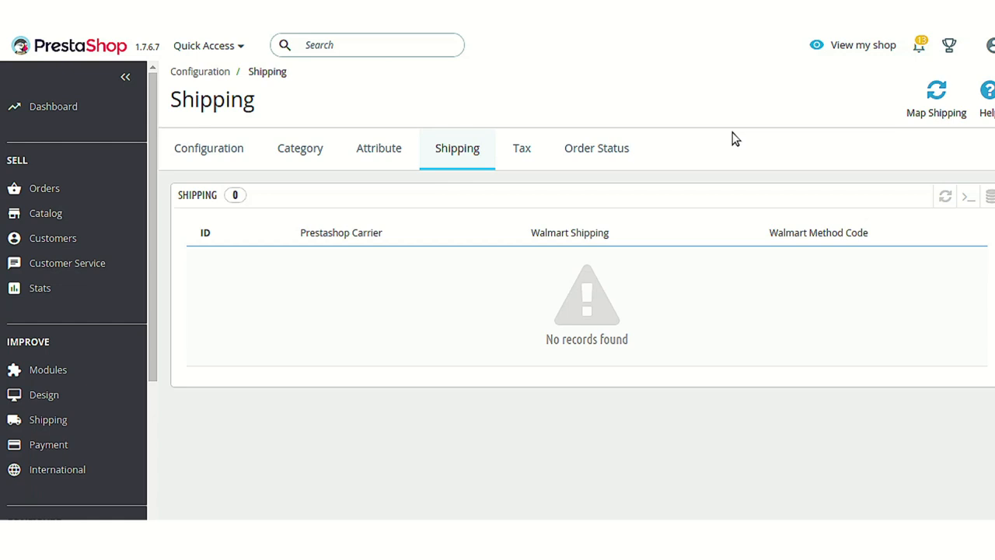
pyautogui.click(947, 117)
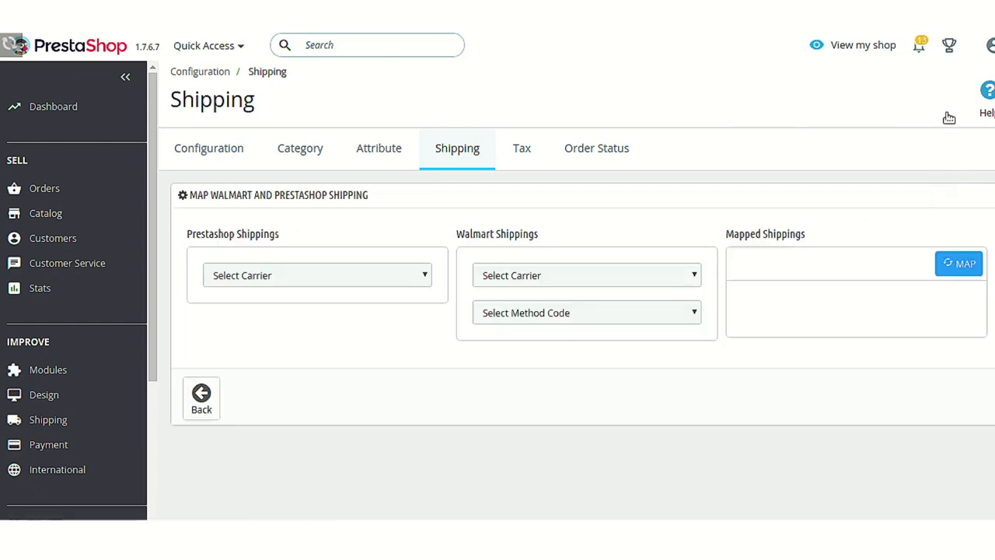
pyautogui.click(381, 280)
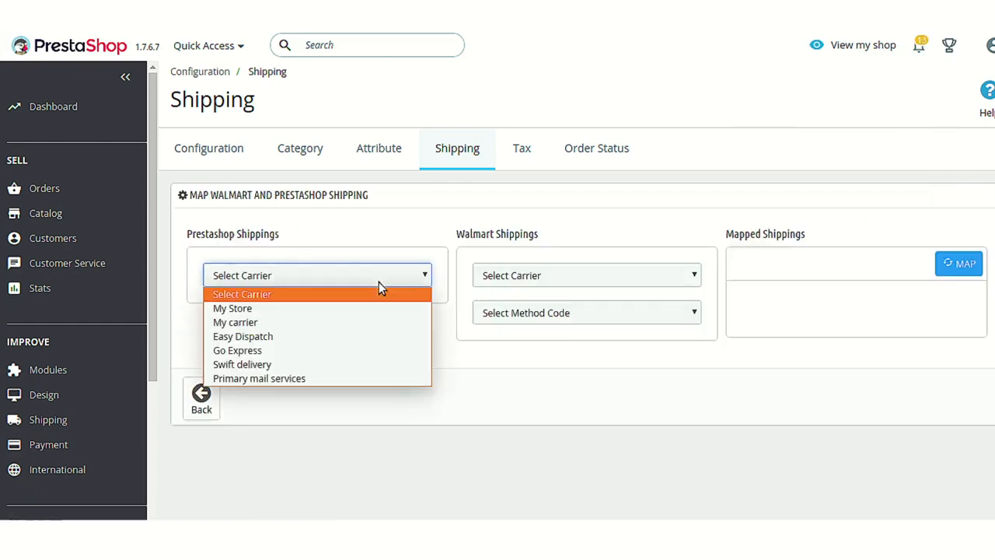
pyautogui.click(370, 325)
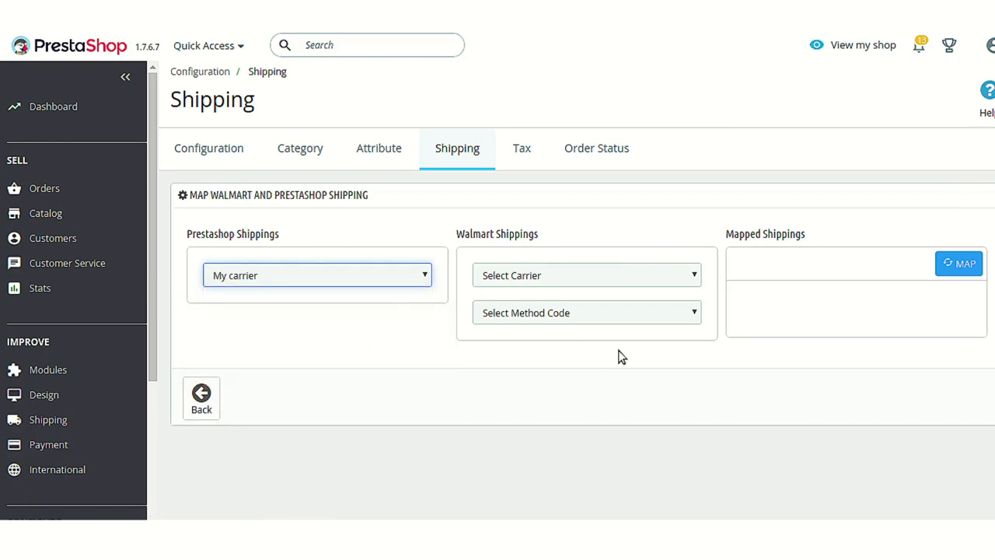
pyautogui.click(676, 278)
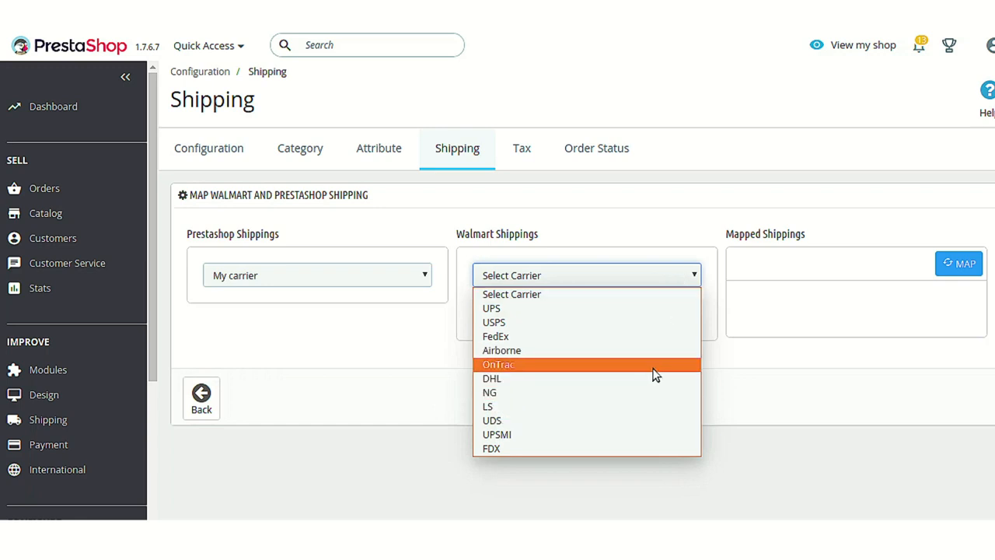
pyautogui.click(639, 309)
# Step: Examine the Walmart shipping method codes and carriers available for the shipping mapping
pyautogui.click(666, 315)
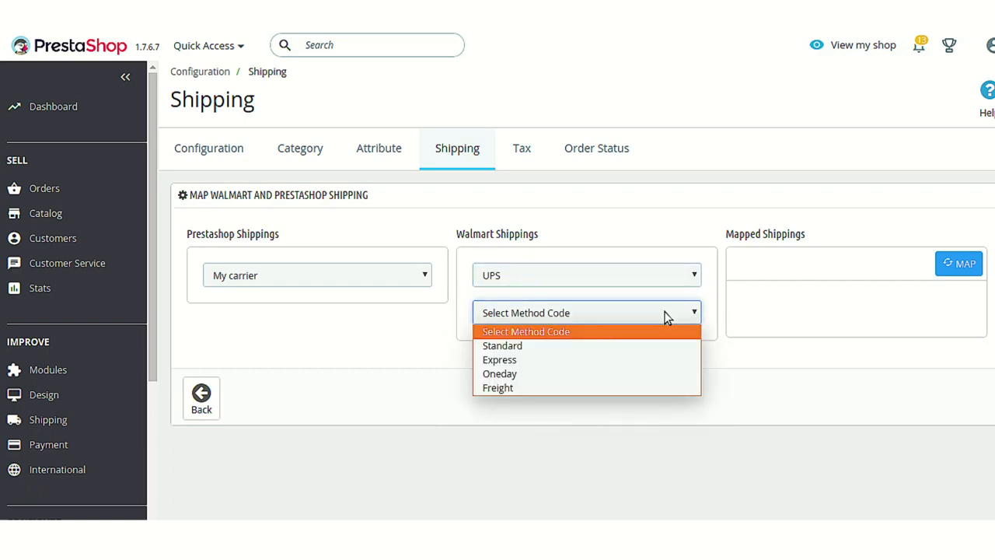
pyautogui.click(624, 249)
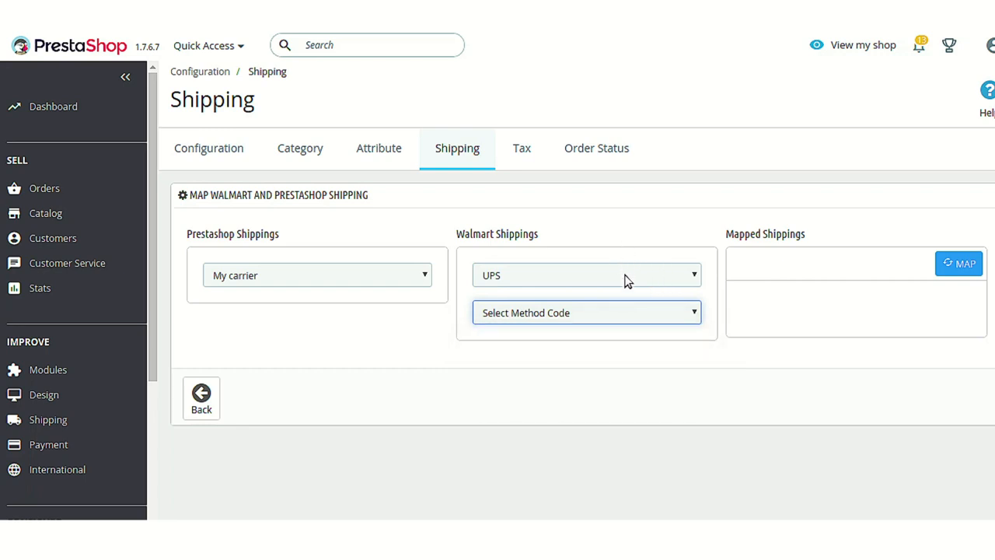
pyautogui.click(627, 276)
pyautogui.click(655, 224)
pyautogui.click(637, 316)
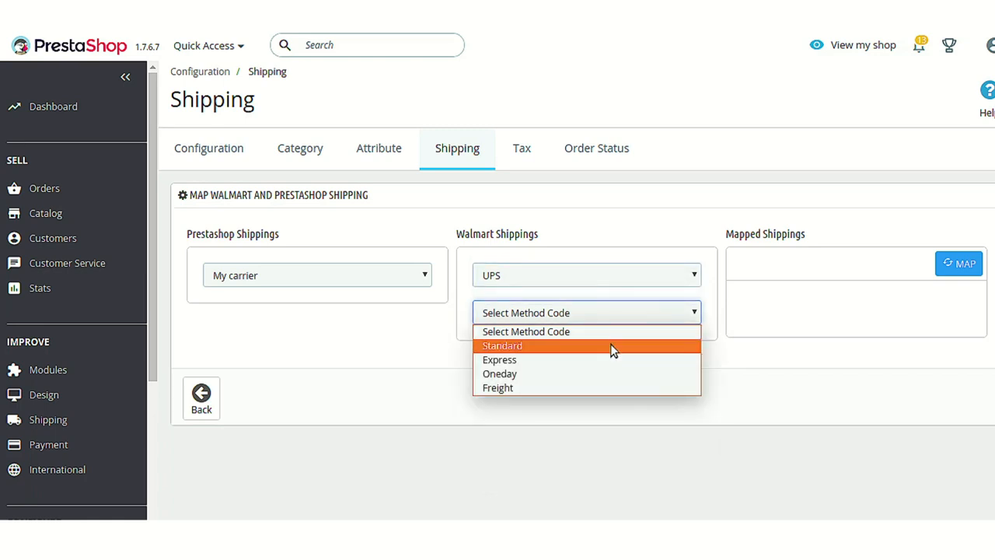
pyautogui.click(413, 370)
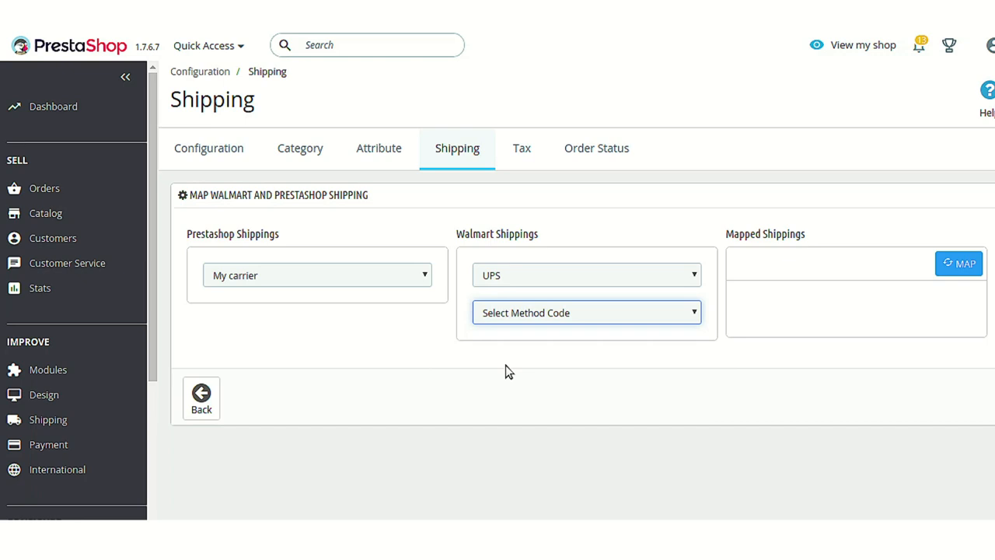
pyautogui.click(596, 313)
pyautogui.click(414, 354)
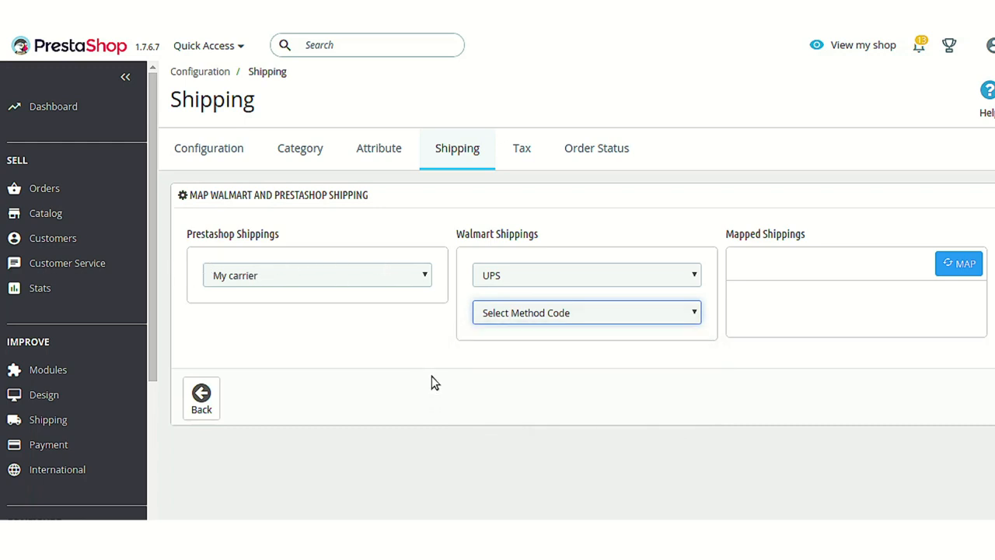
# Step: Open the tax mapping form and examine the available Walmart tax codes and PrestaShop tax rules, leaving both unselected
pyautogui.click(535, 149)
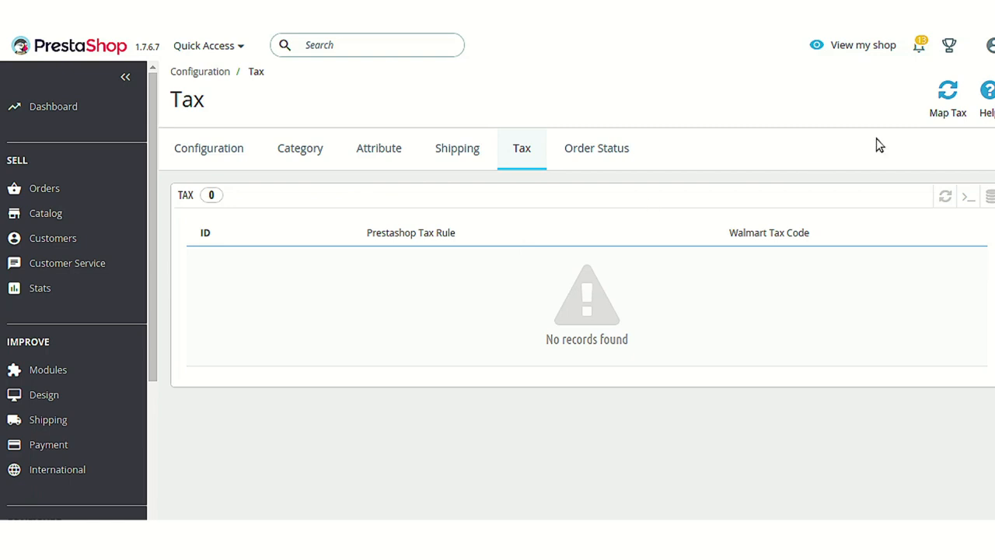
pyautogui.click(938, 118)
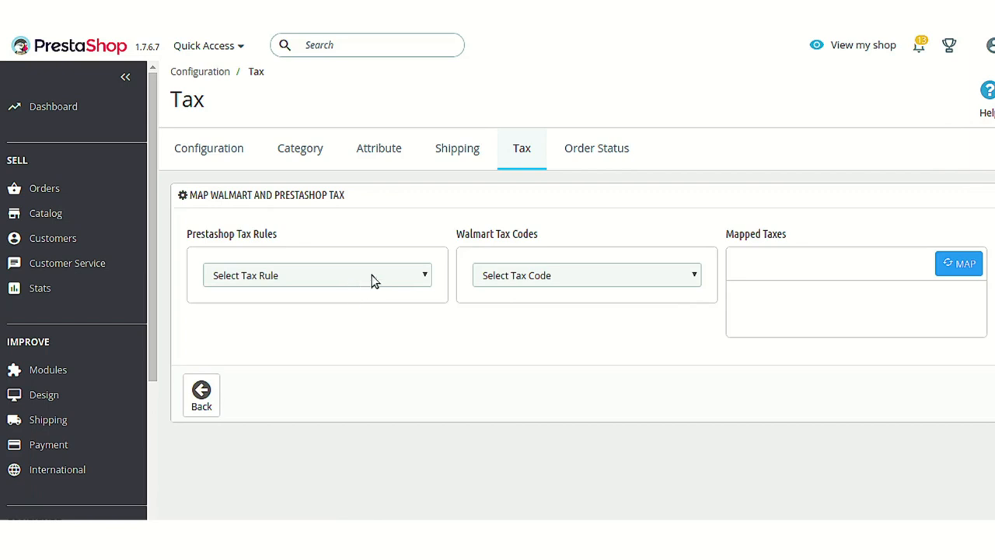
pyautogui.click(576, 277)
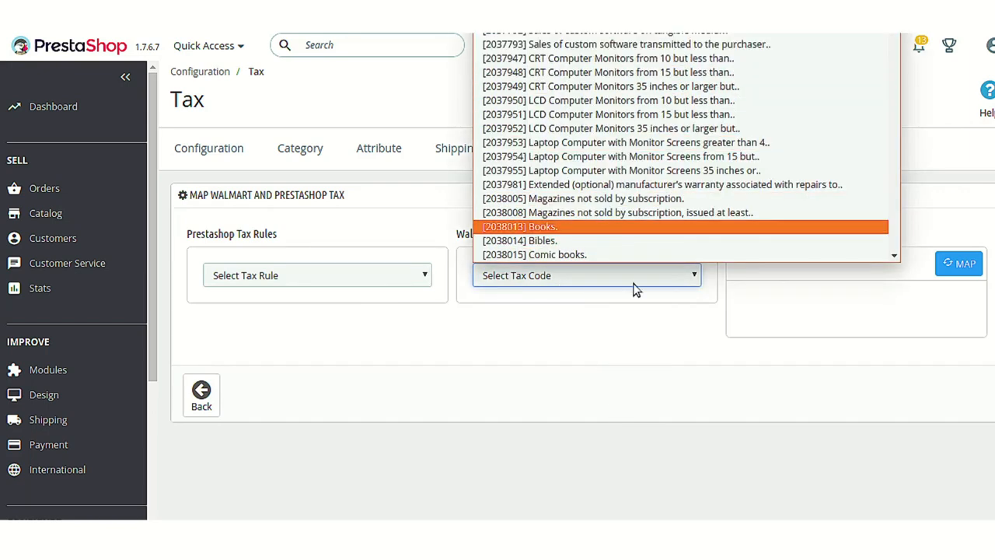
pyautogui.scroll(-5, 659, 233)
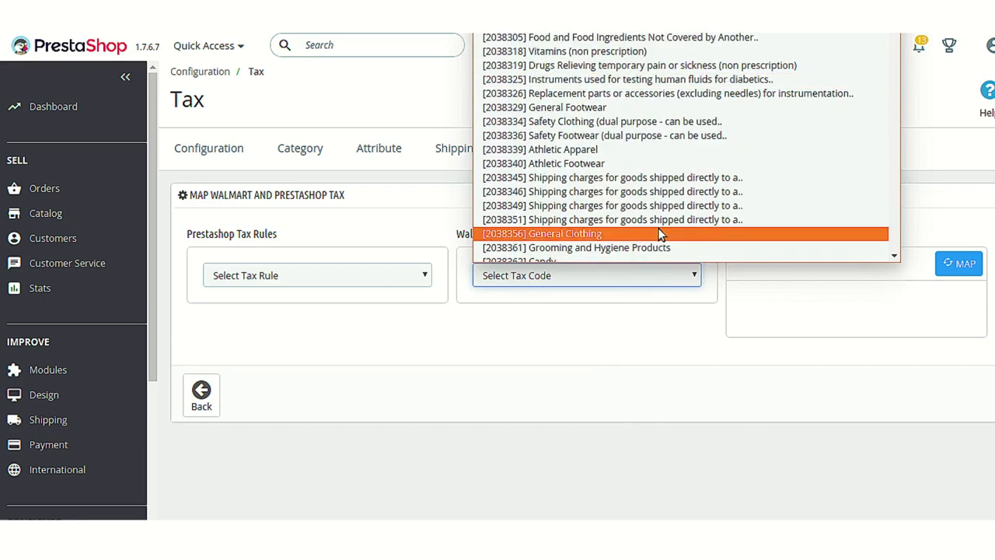
pyautogui.click(397, 296)
pyautogui.click(402, 283)
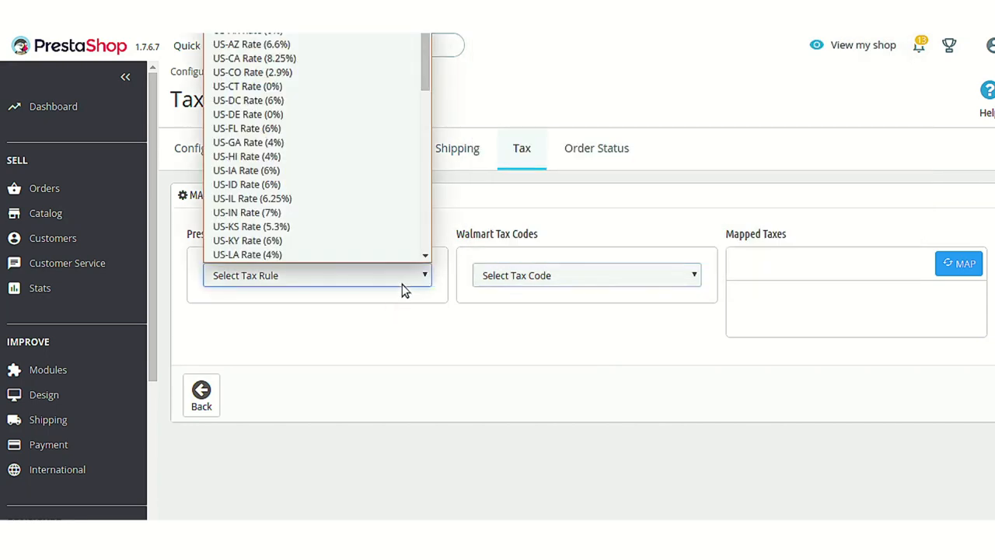
pyautogui.click(528, 294)
pyautogui.click(560, 275)
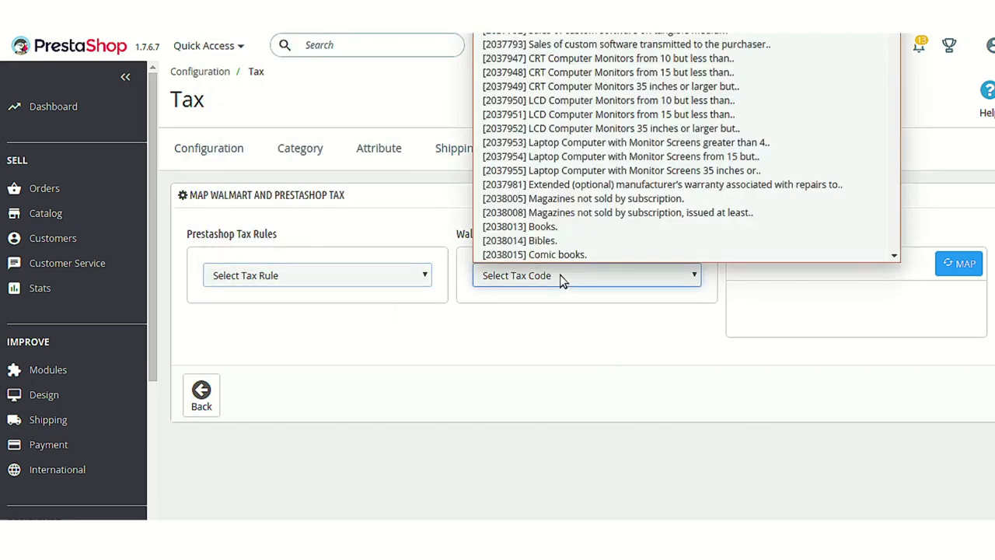
pyautogui.scroll(-5, 585, 210)
pyautogui.scroll(-2, 584, 209)
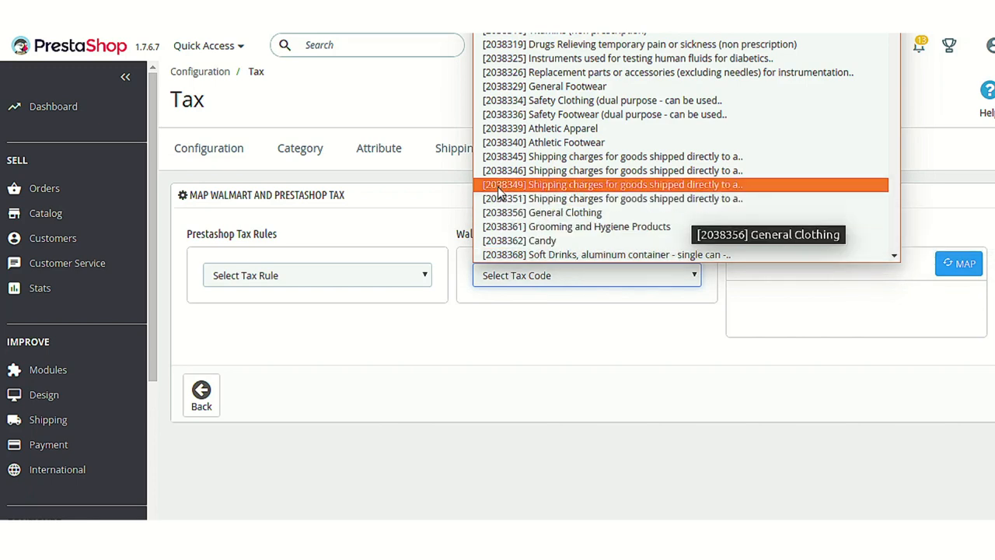
pyautogui.click(622, 340)
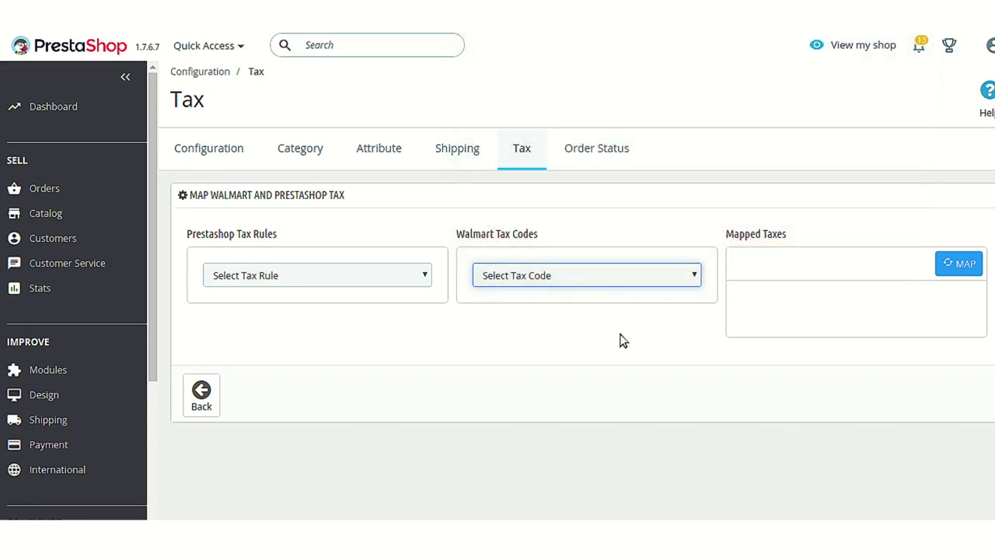
# Step: Compare the PrestaShop tax rules with the Walmart tax codes again without choosing any mapping
pyautogui.click(369, 289)
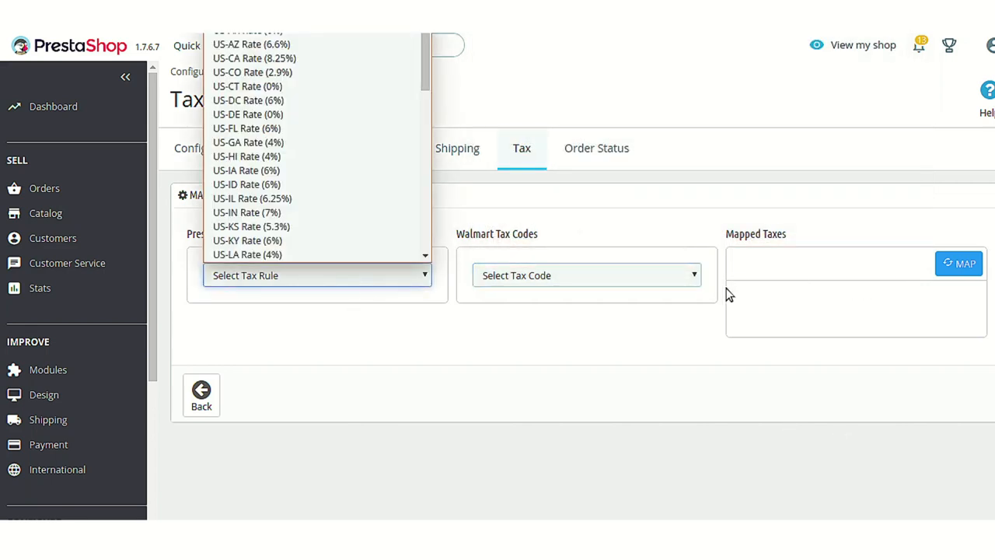
pyautogui.click(655, 313)
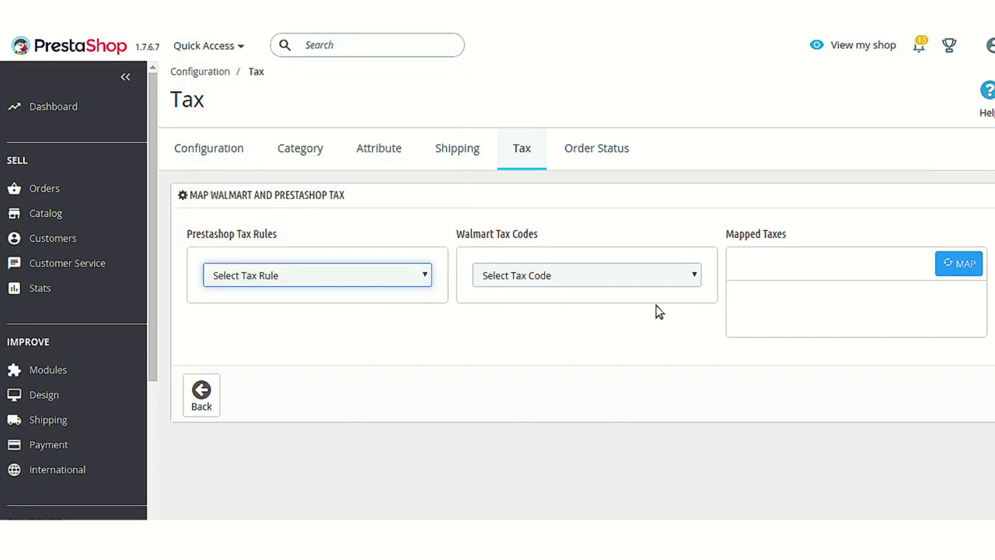
pyautogui.click(294, 279)
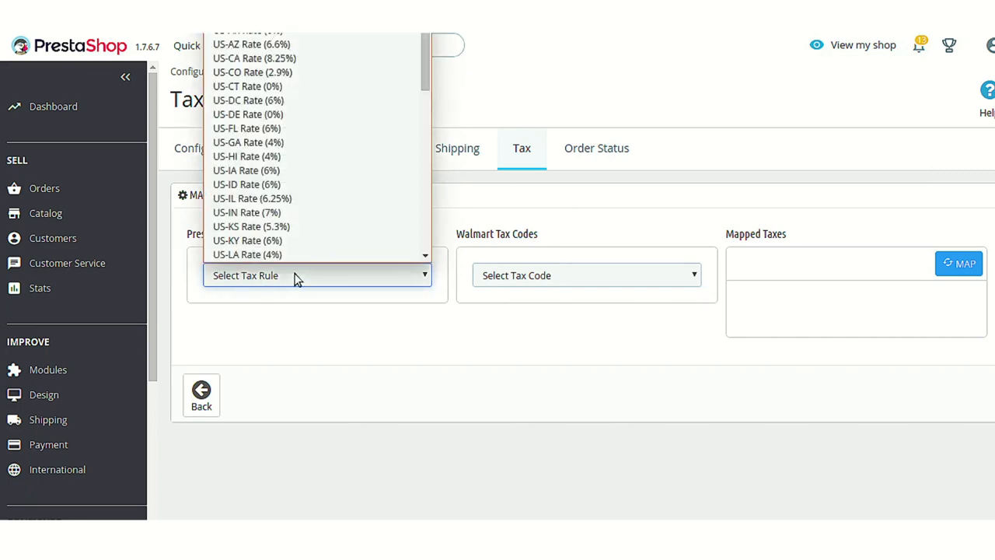
pyautogui.click(384, 329)
pyautogui.click(519, 281)
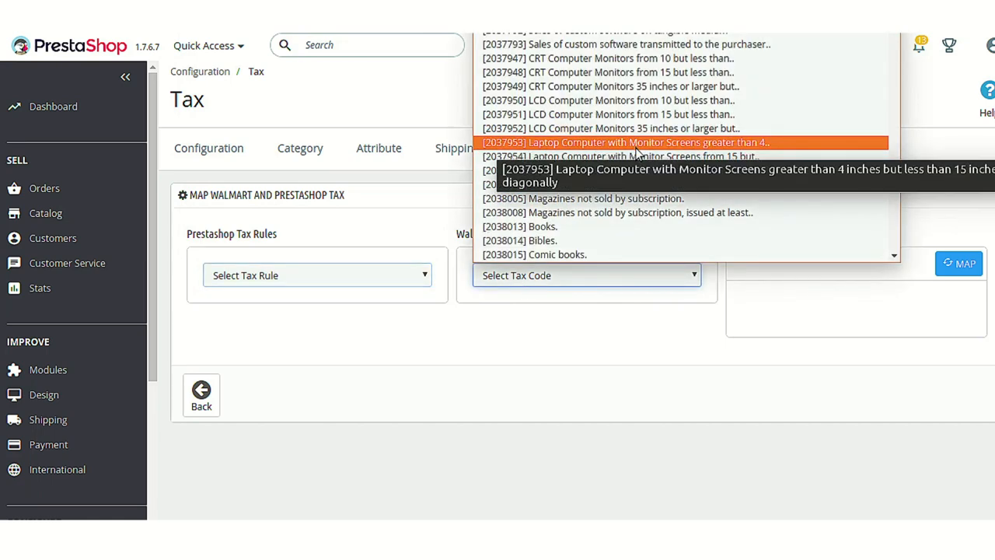
pyautogui.click(649, 348)
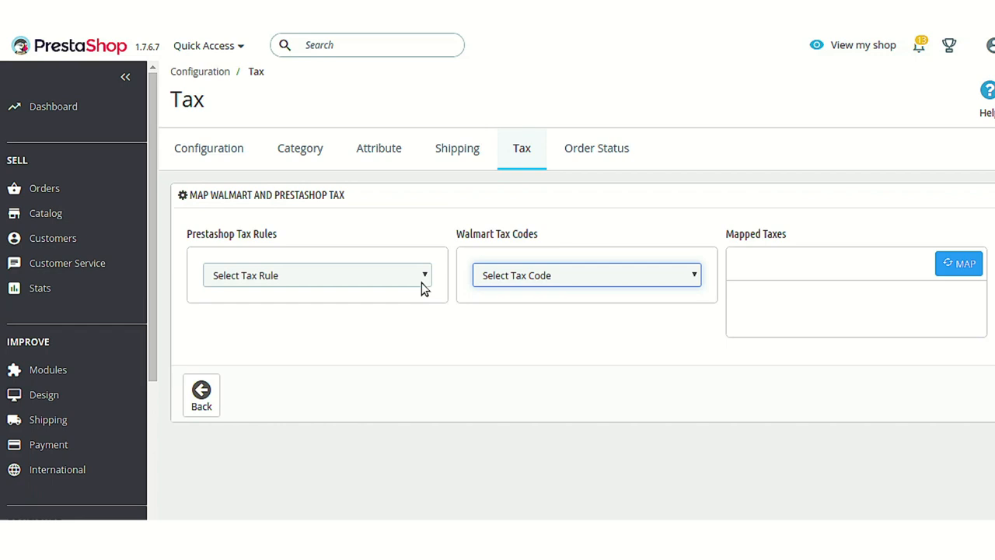
pyautogui.click(558, 281)
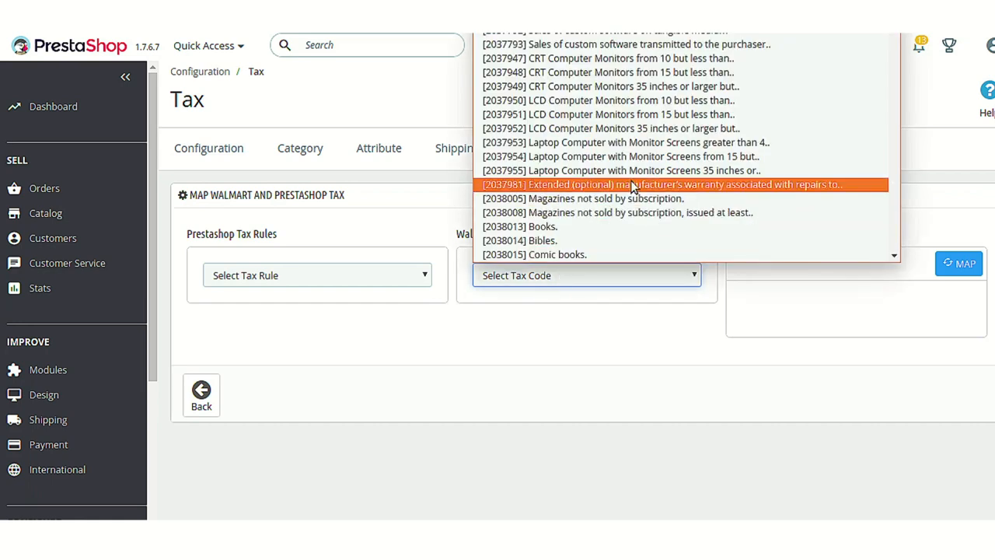
pyautogui.scroll(-1, 642, 253)
pyautogui.click(630, 314)
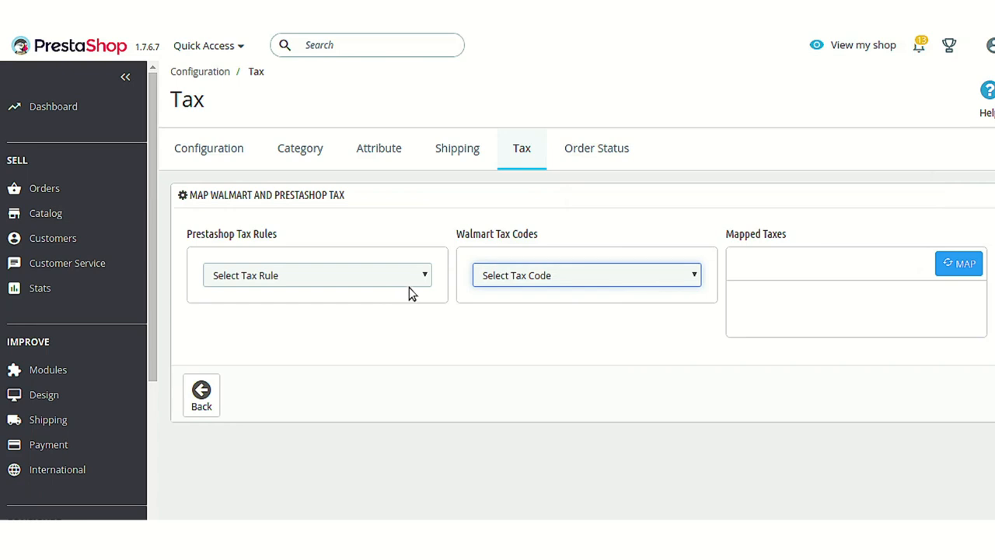
# Step: Open the order status mapping form and examine the PrestaShop and Walmart statuses that can be paired
pyautogui.click(596, 150)
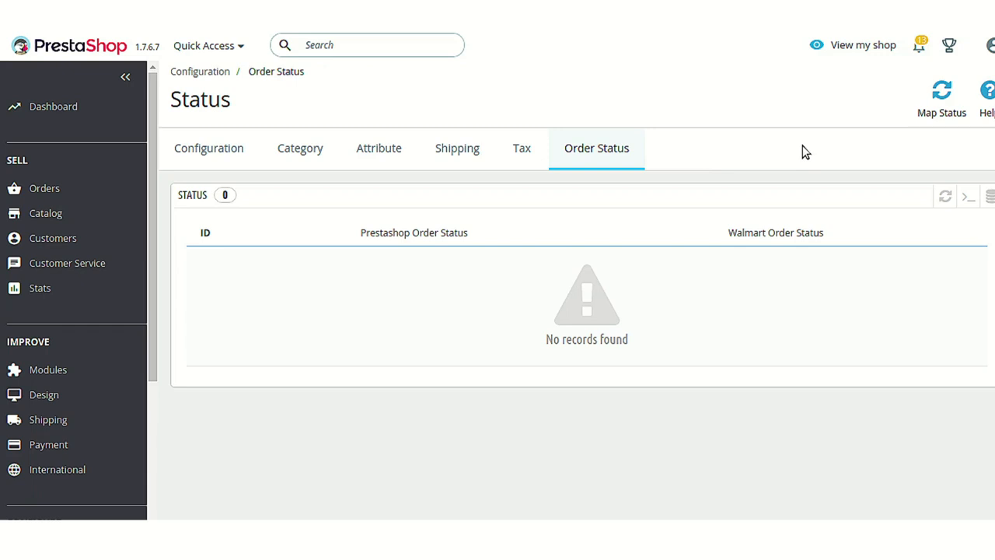
pyautogui.click(943, 107)
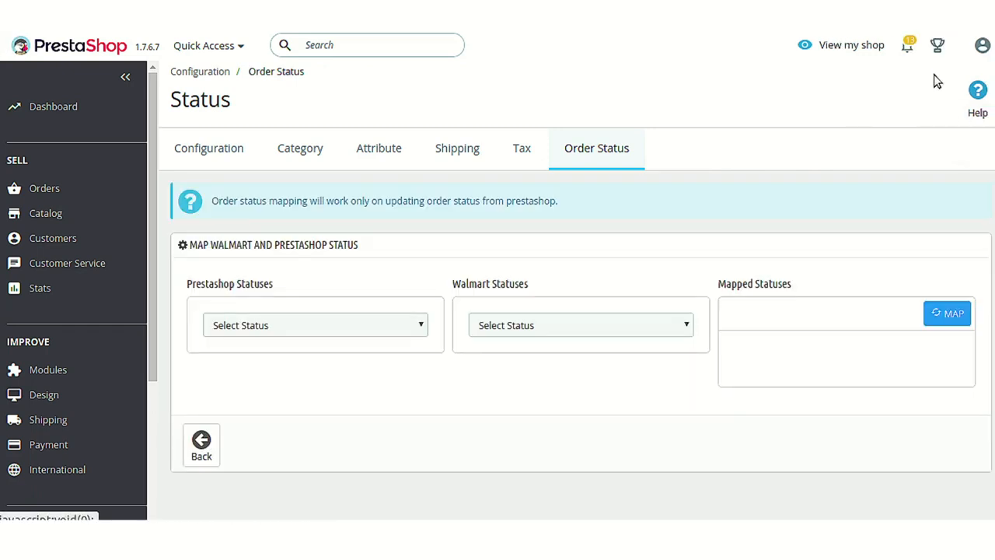
pyautogui.click(398, 330)
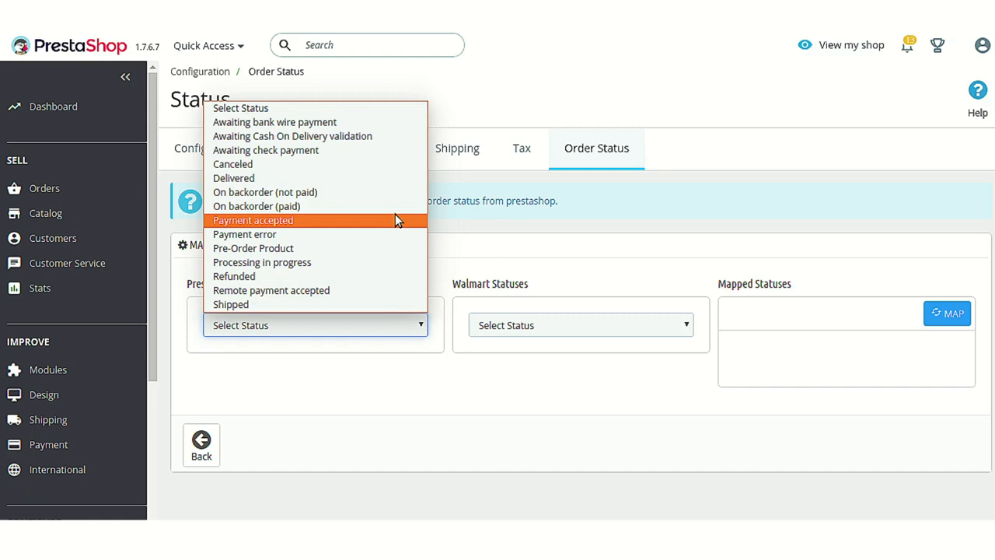
pyautogui.click(572, 325)
pyautogui.click(572, 325)
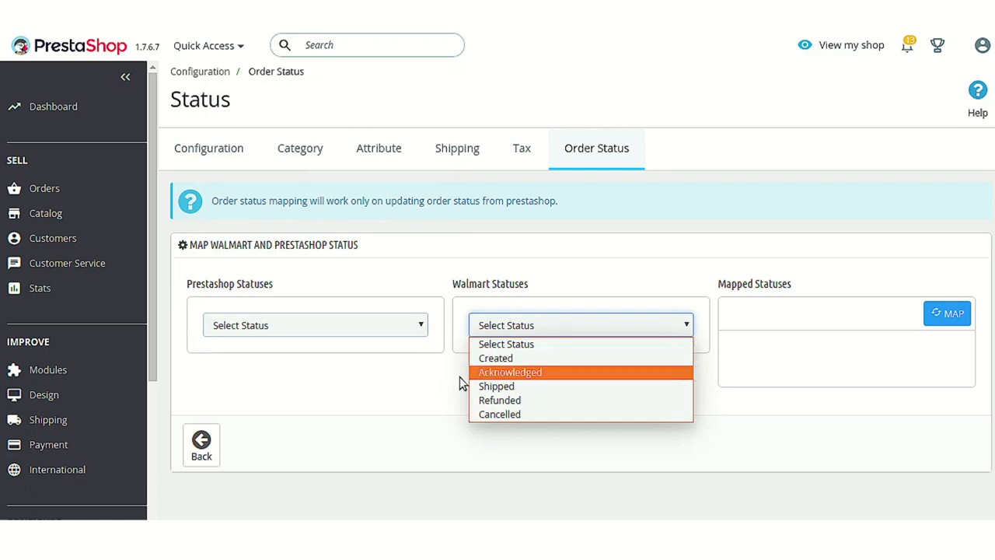
pyautogui.click(429, 371)
pyautogui.click(351, 333)
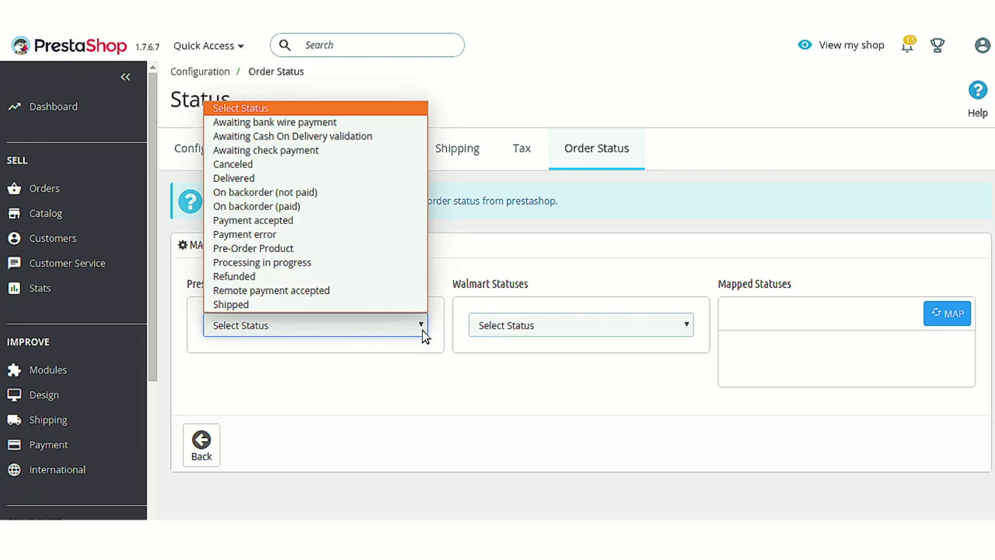
pyautogui.click(457, 390)
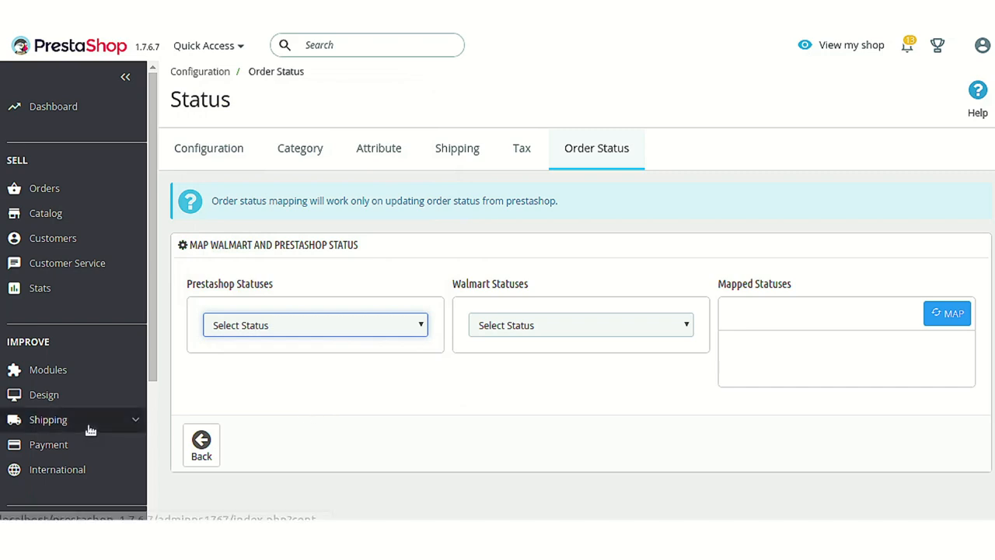
# Step: Open the Walmart connector's product export form and search the specific products for "hum"
pyautogui.scroll(-1, 531, 268)
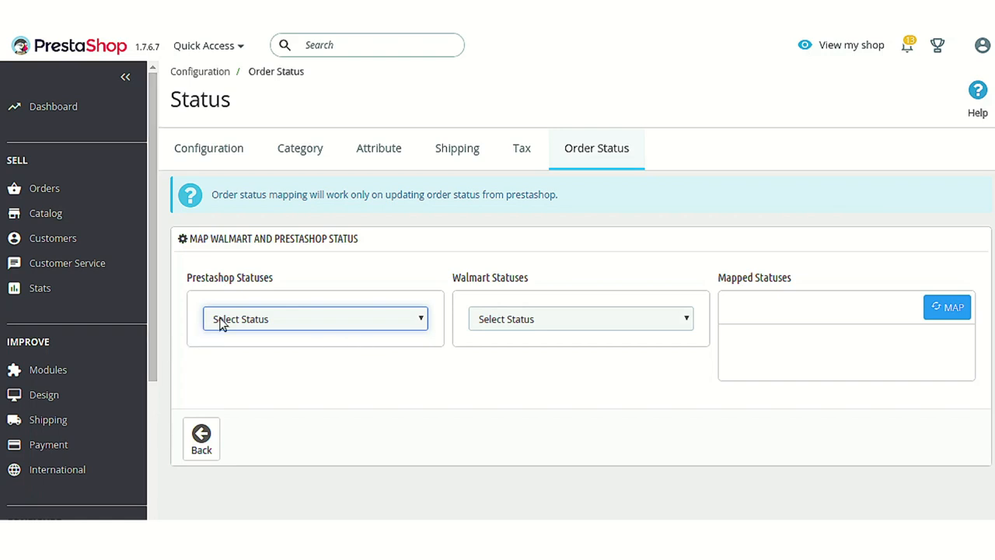
pyautogui.scroll(-3, 114, 488)
pyautogui.scroll(-1, 115, 488)
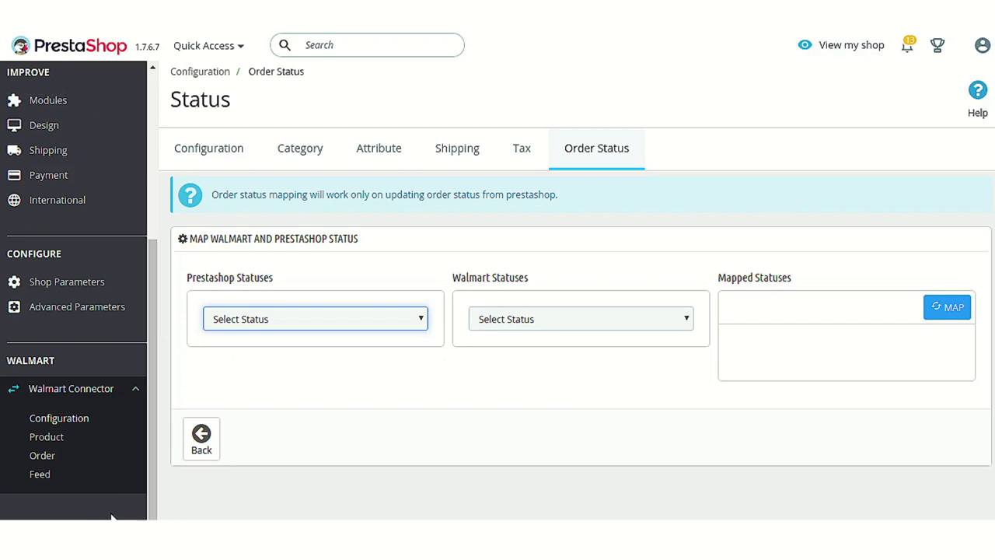
pyautogui.click(52, 448)
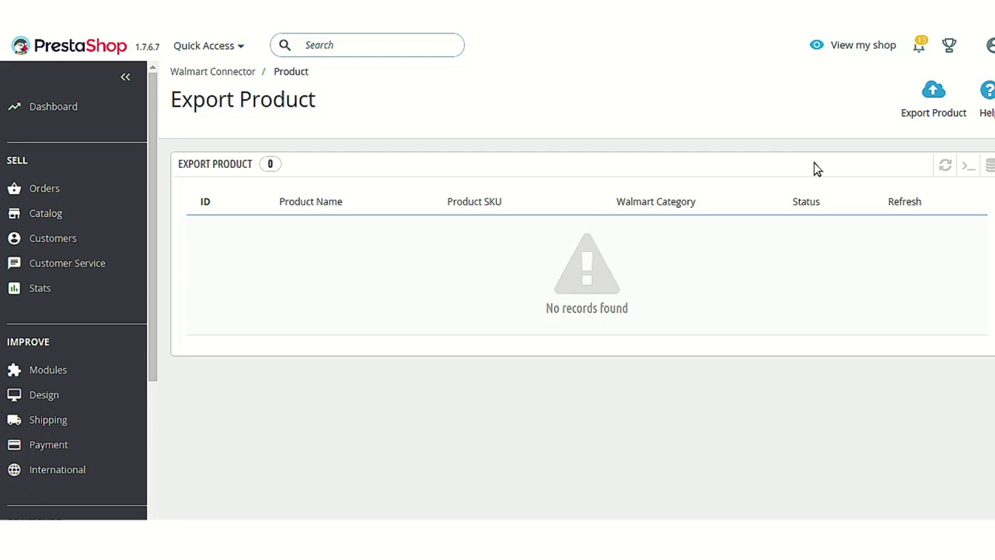
pyautogui.click(927, 124)
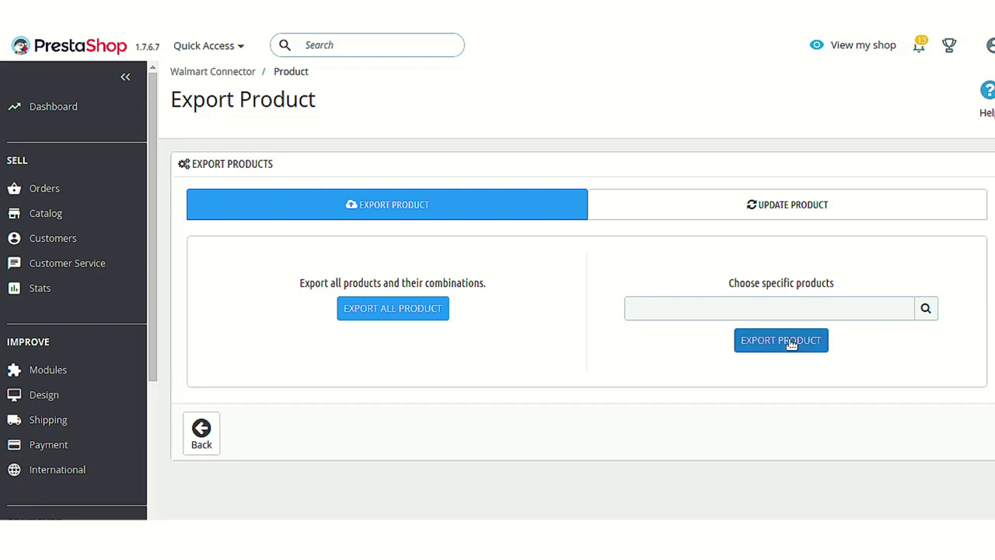
pyautogui.click(773, 312)
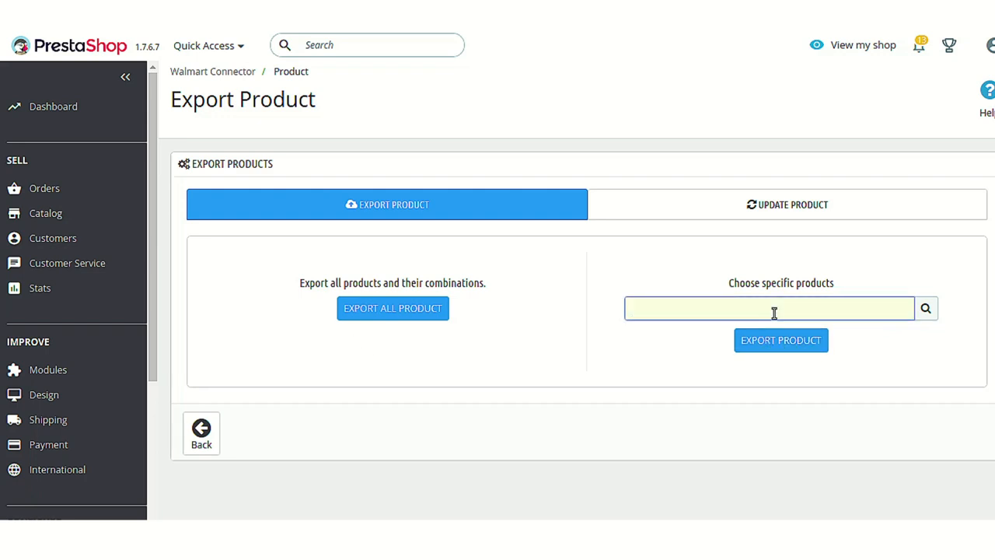
pyautogui.write('hu')
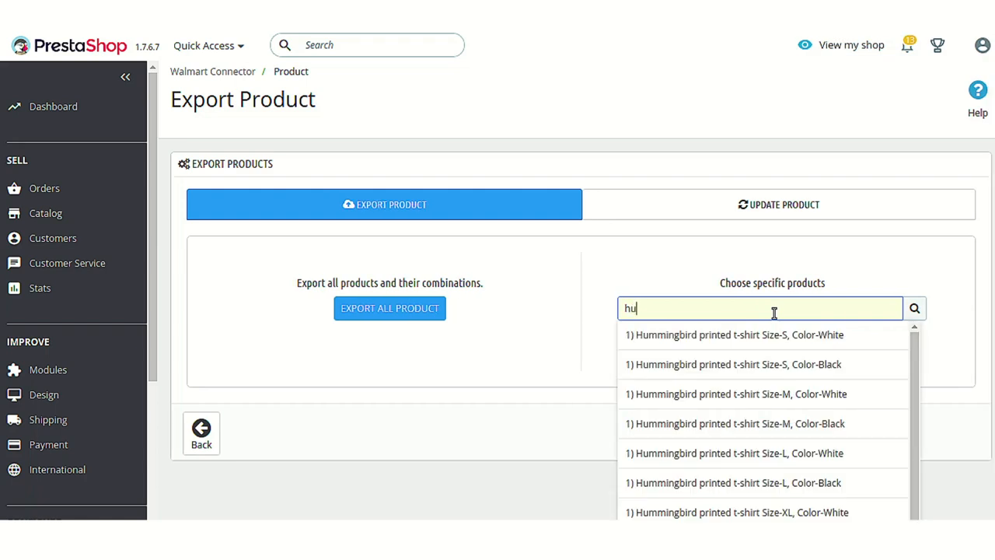
pyautogui.write('m')
pyautogui.click(546, 364)
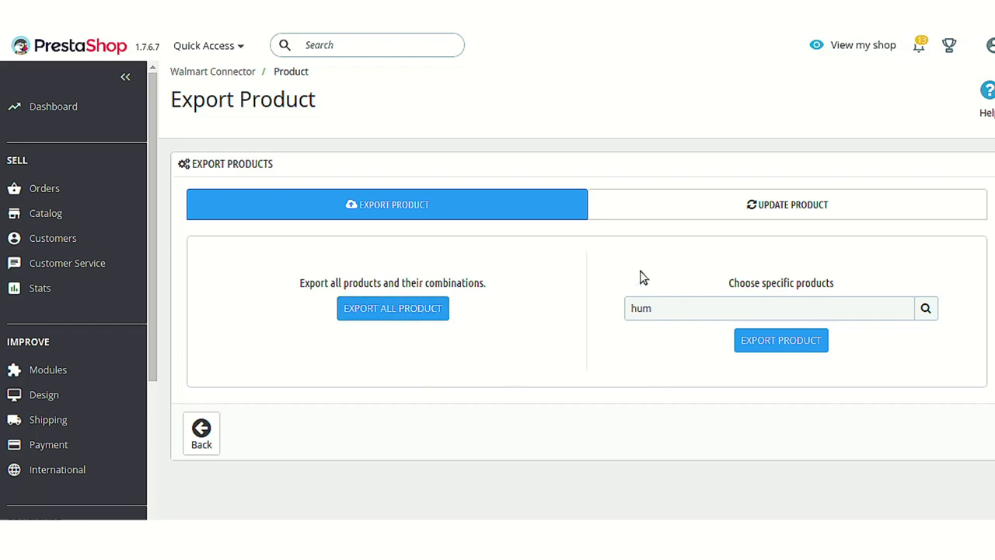
# Step: Review the product update options for price and quantity, and activate the search for specific products to update
pyautogui.click(798, 209)
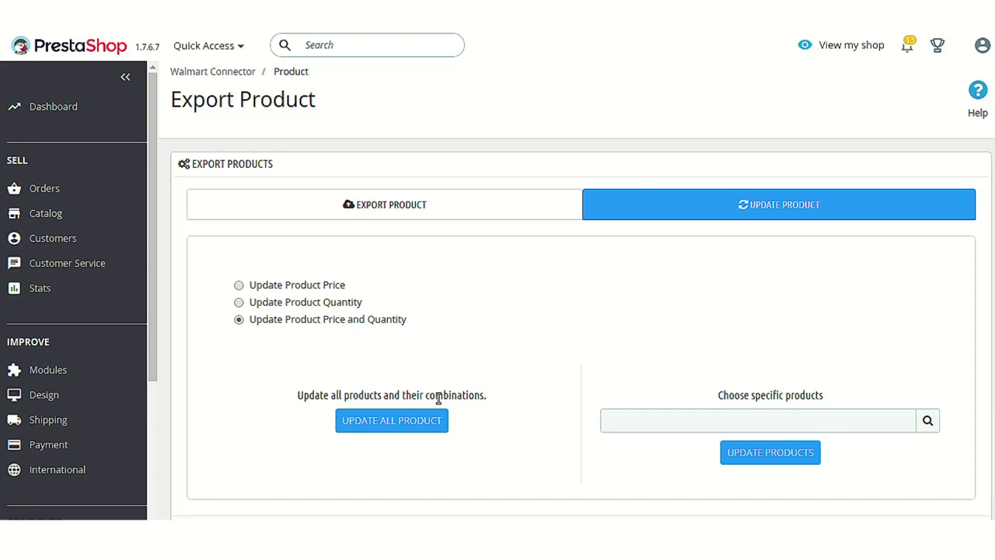
pyautogui.click(747, 415)
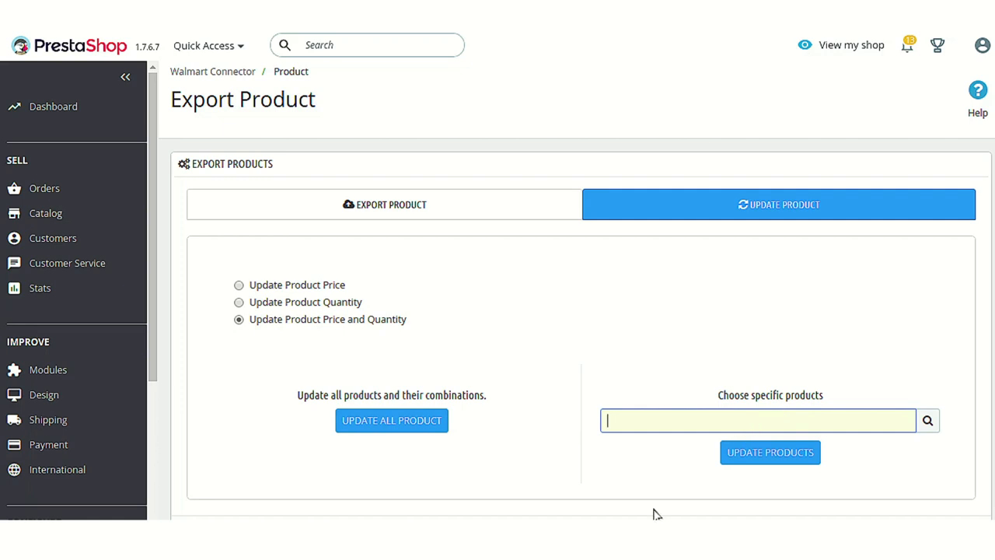
# Step: Open the Walmart order import form and review the options for importing all orders or a specific order
pyautogui.scroll(-3, 146, 389)
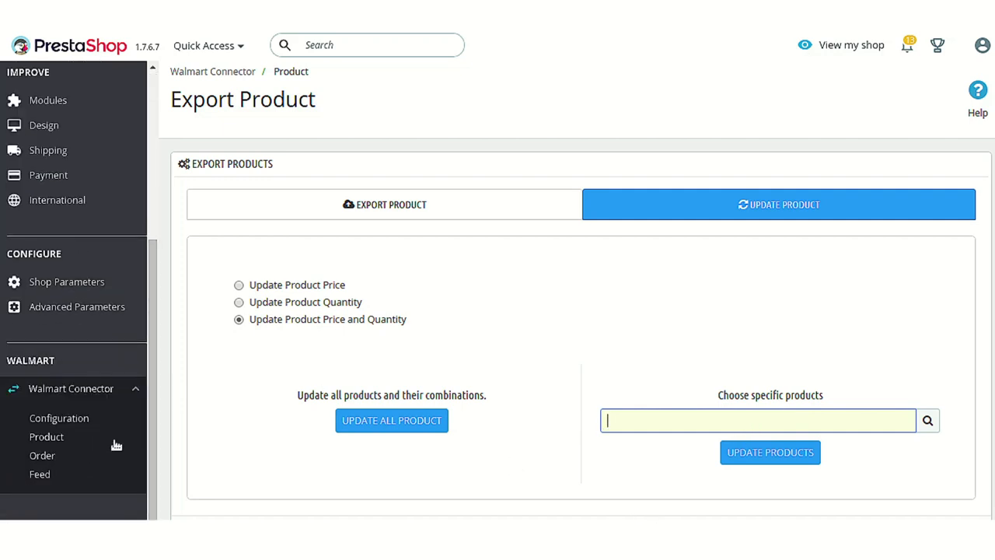
pyautogui.click(47, 455)
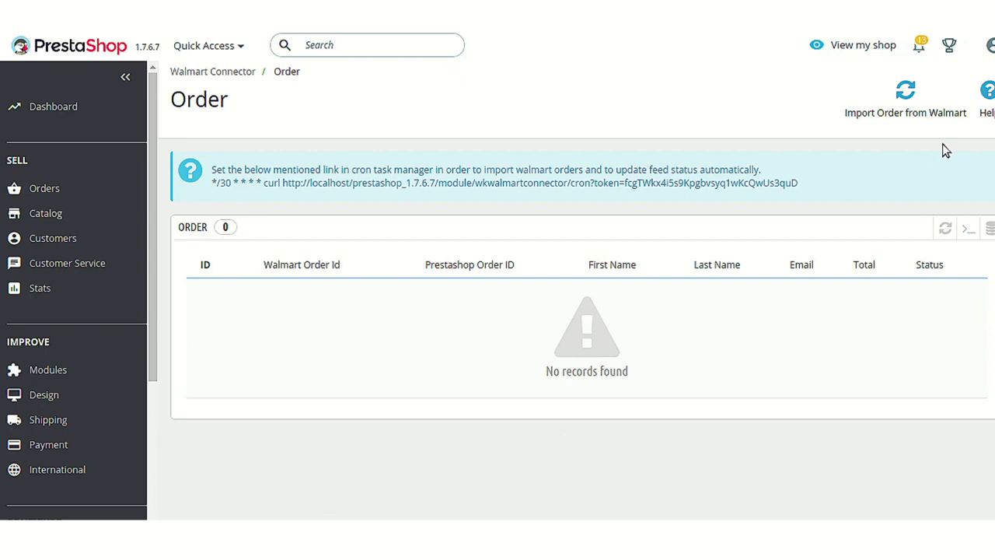
pyautogui.click(913, 112)
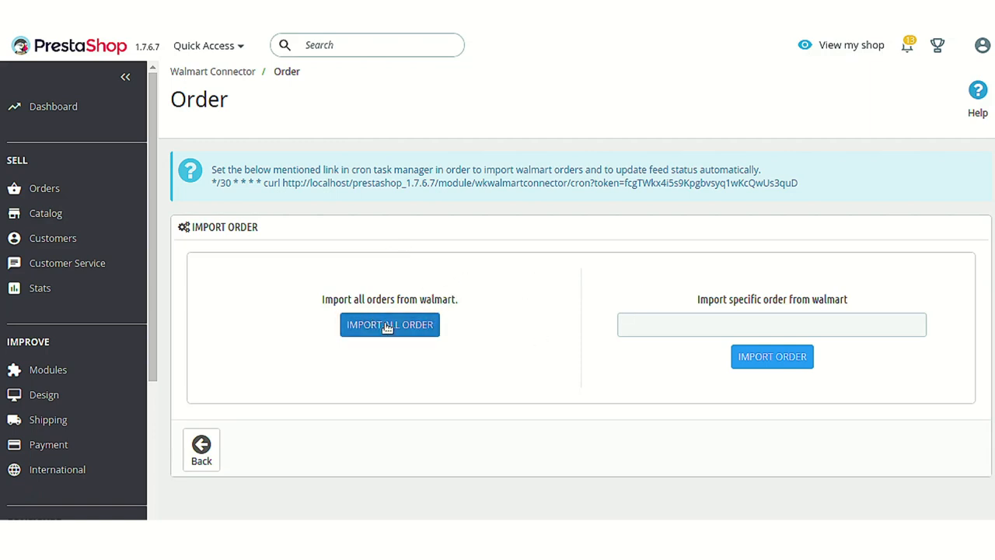
pyautogui.click(686, 328)
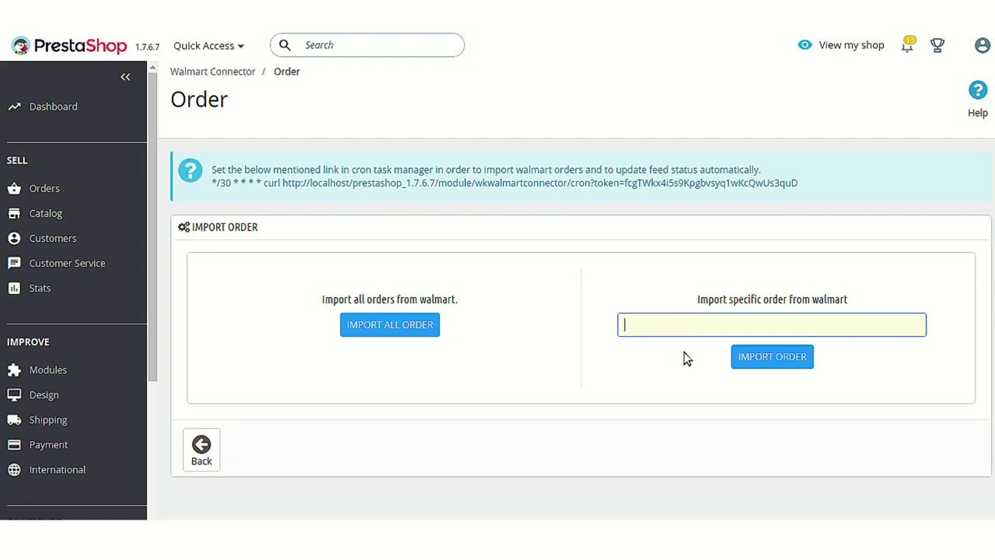
# Step: Open the Walmart connector's feed list
pyautogui.scroll(-3, 101, 456)
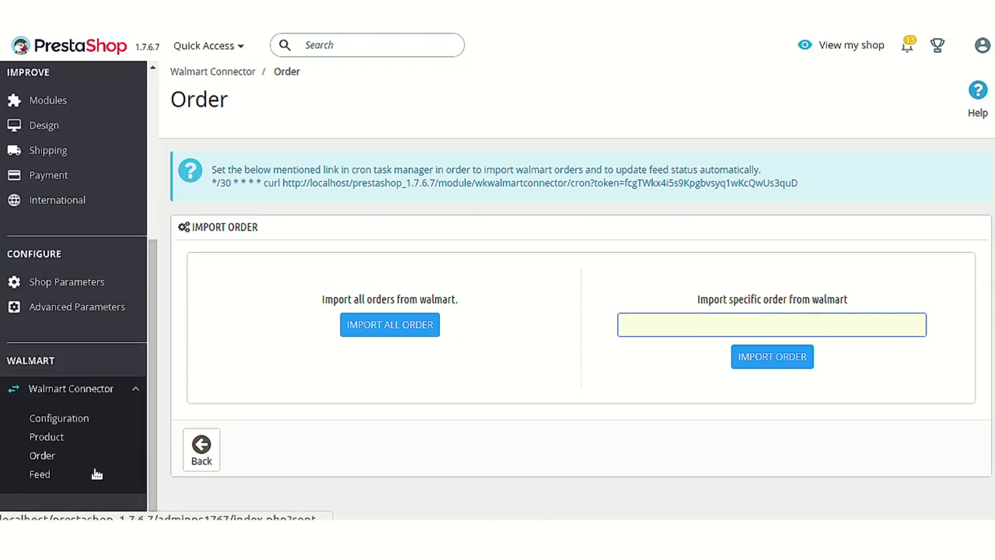
pyautogui.click(39, 483)
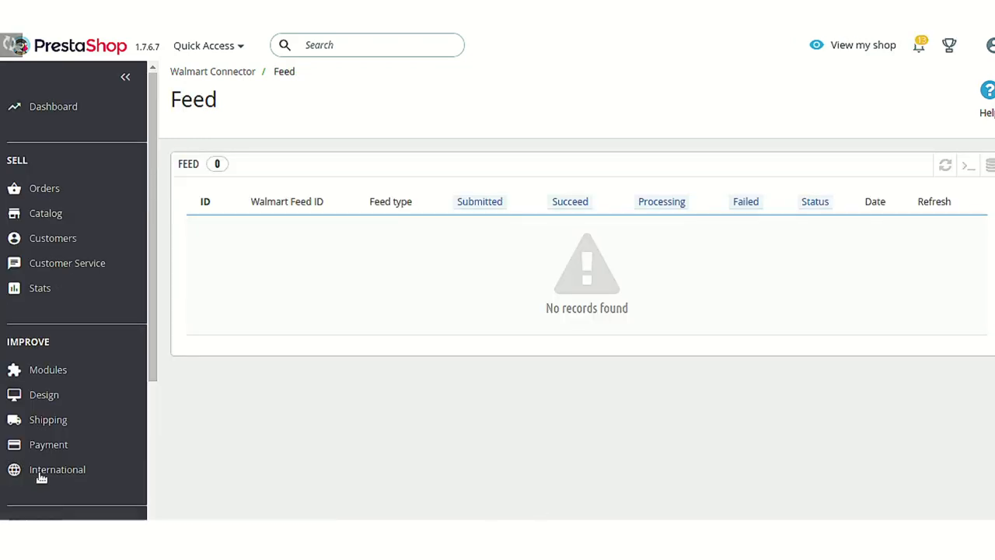